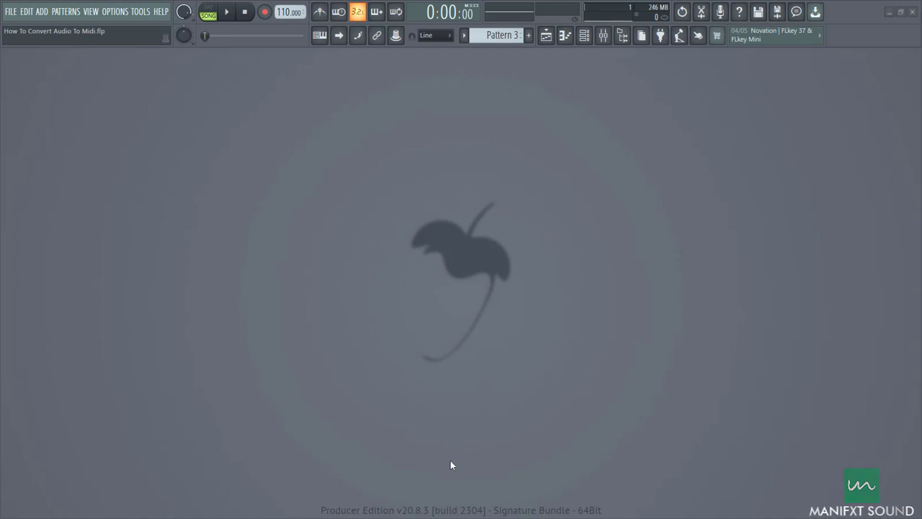
Play the vocal, guitar and saxophone loops soloed in turn, ending with vocal Track 1 soloed.
left_click(546, 35)
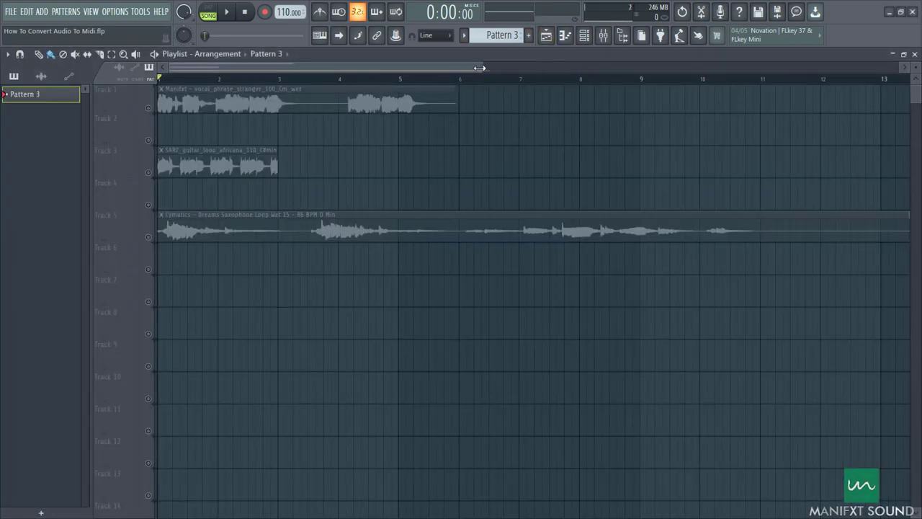
left_click_drag(479, 68, 380, 69)
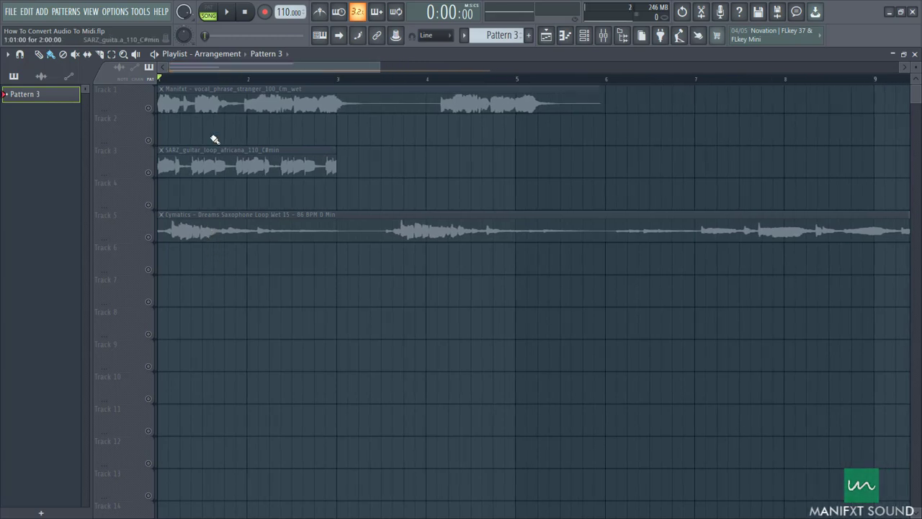
left_click(150, 110)
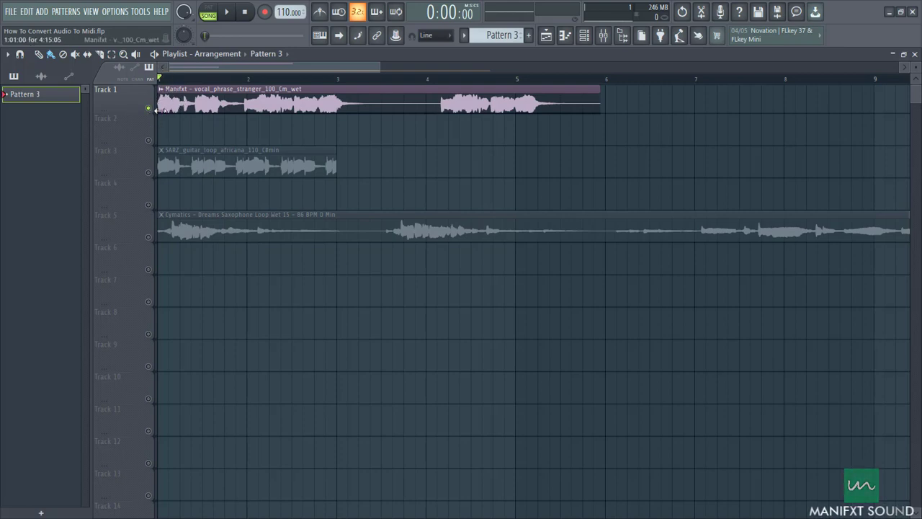
key("space")
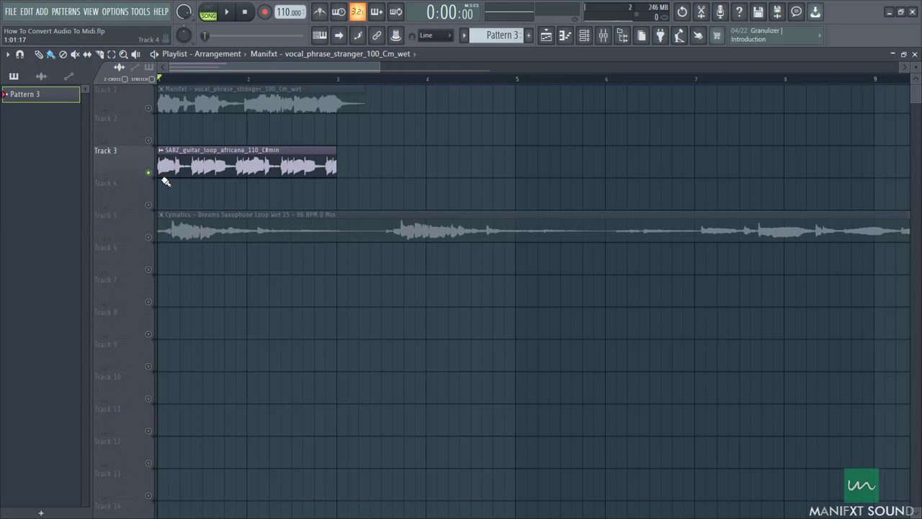
key("space")
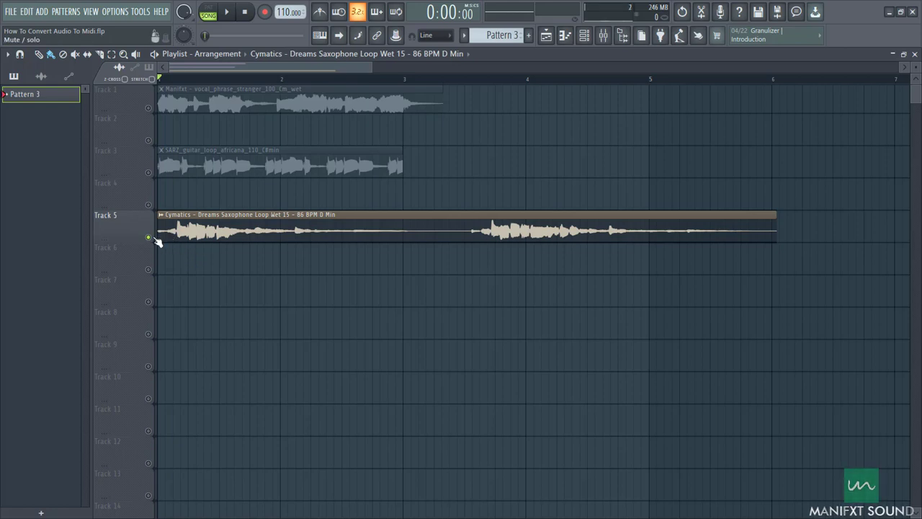
key("space")
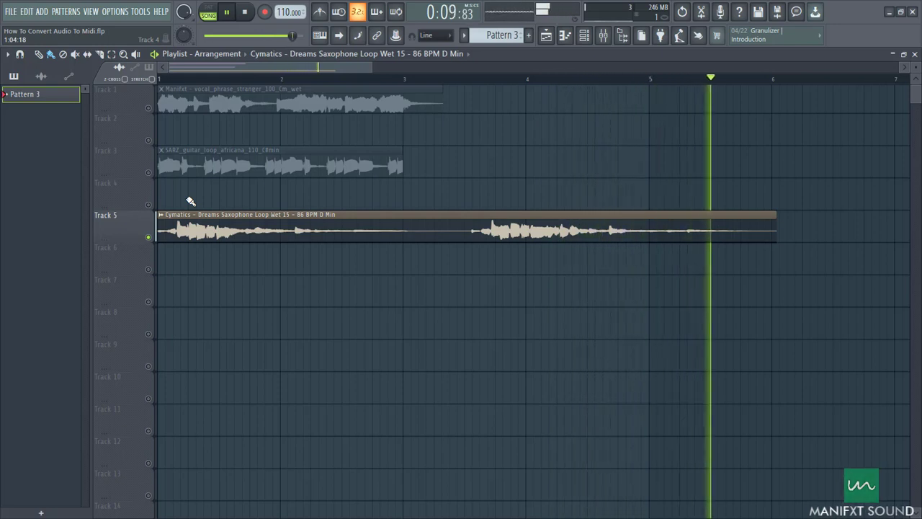
key("space")
right_click(148, 108)
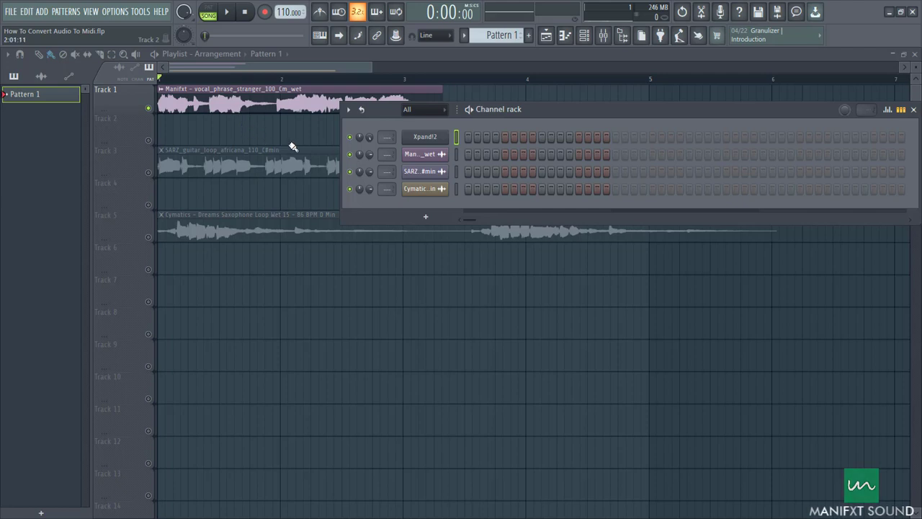
Confirm Xpand!2 holds an acoustic piano preset, then close it and the Channel rack.
left_click(433, 137)
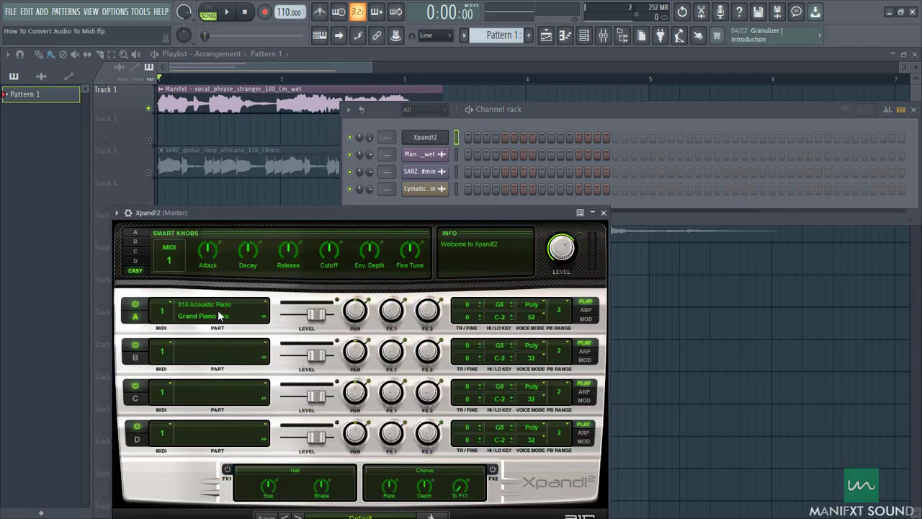
left_click(604, 212)
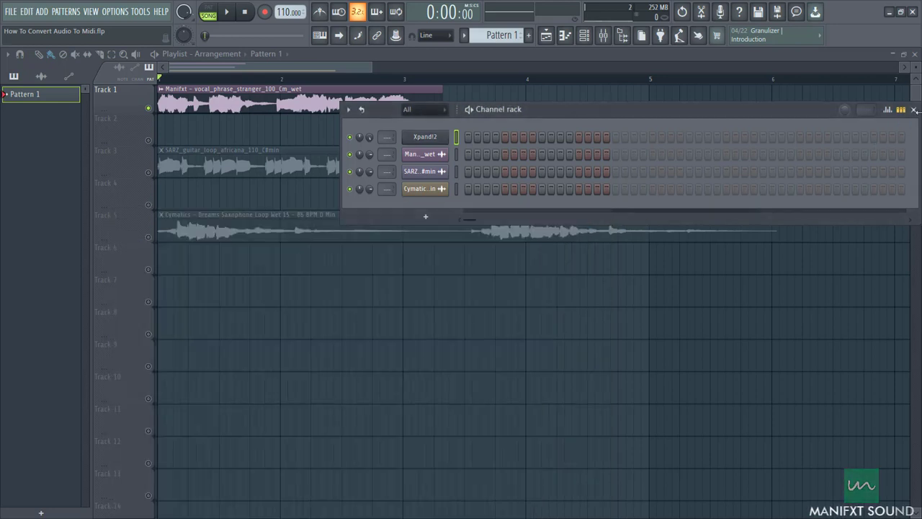
left_click(913, 110)
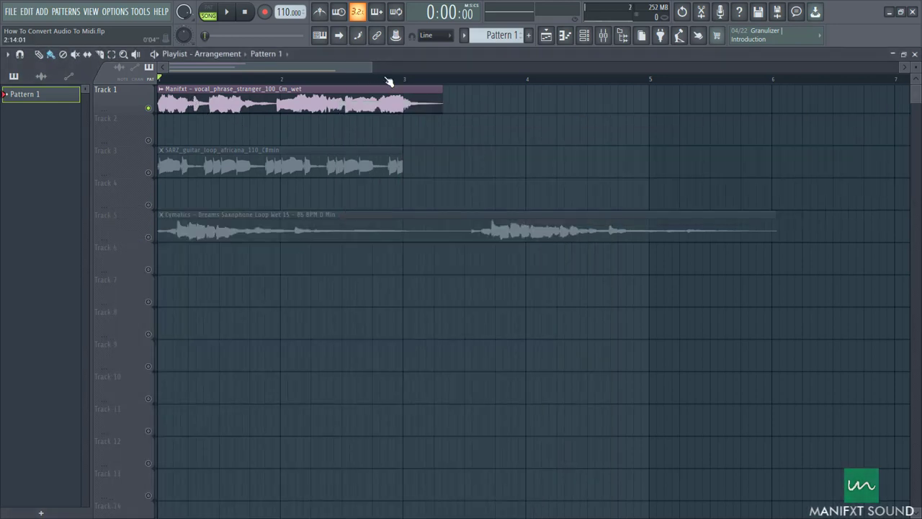
scroll(160, 101, "up", 4)
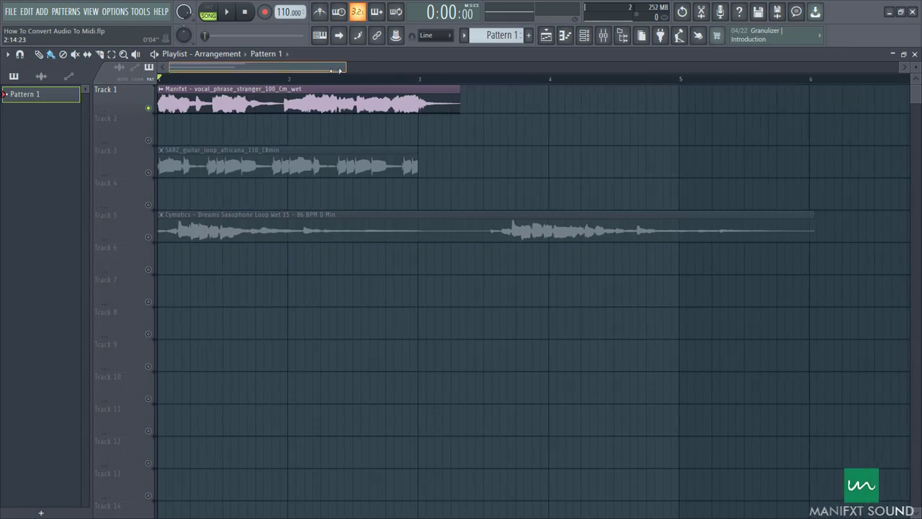
Load the Manifxt vocal clip into Edison via Edit sample from the audio clips picker.
left_click(162, 91)
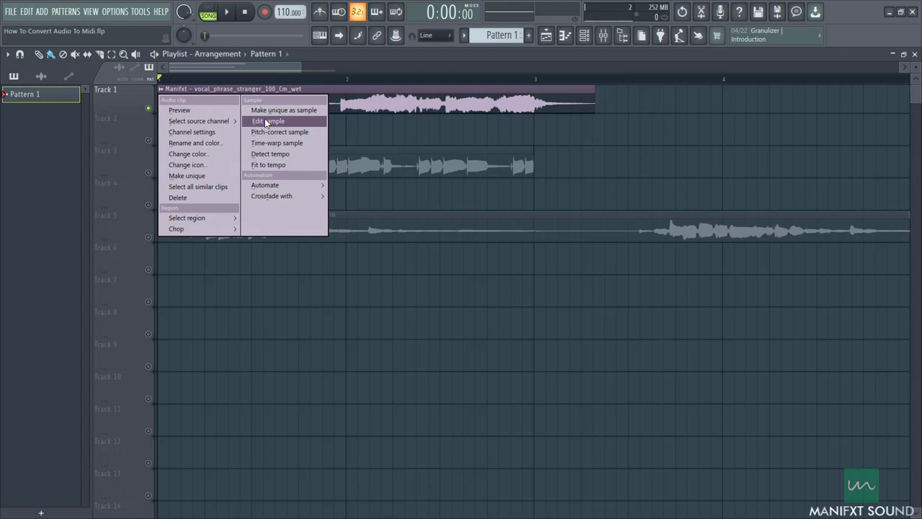
left_click(236, 64)
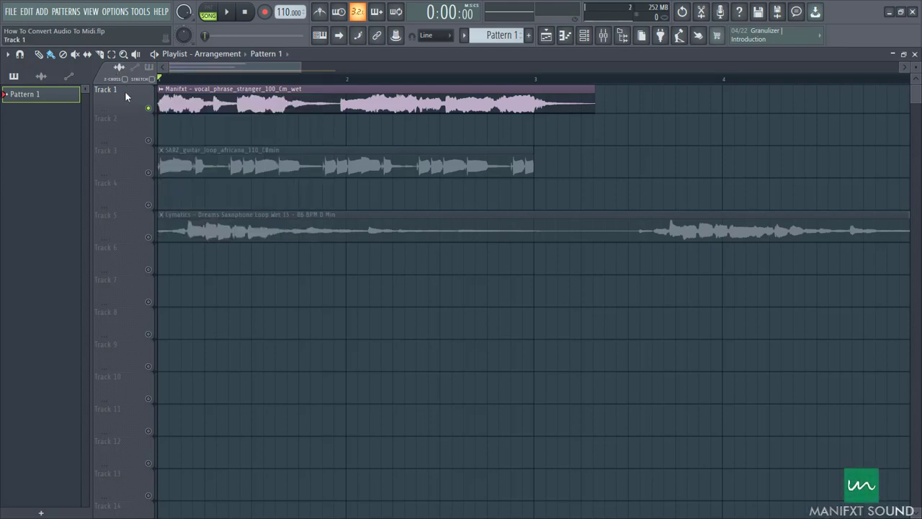
left_click(41, 76)
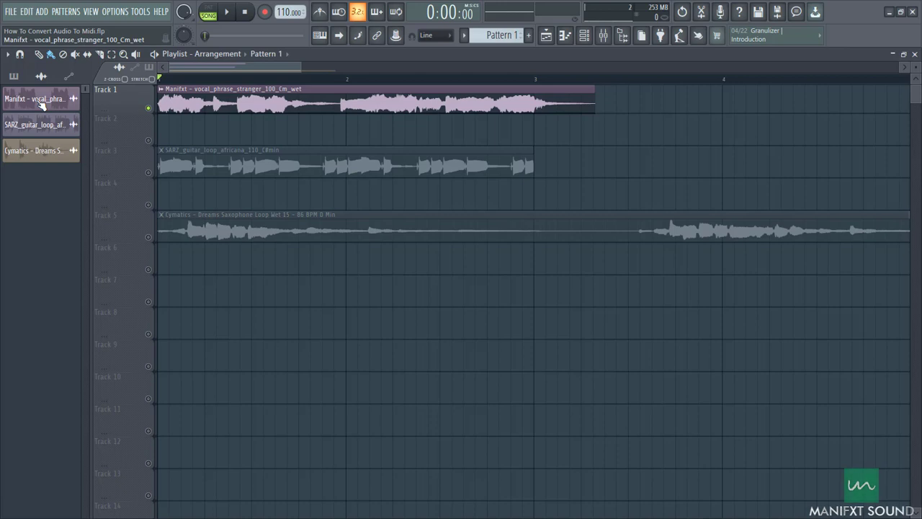
right_click(42, 104)
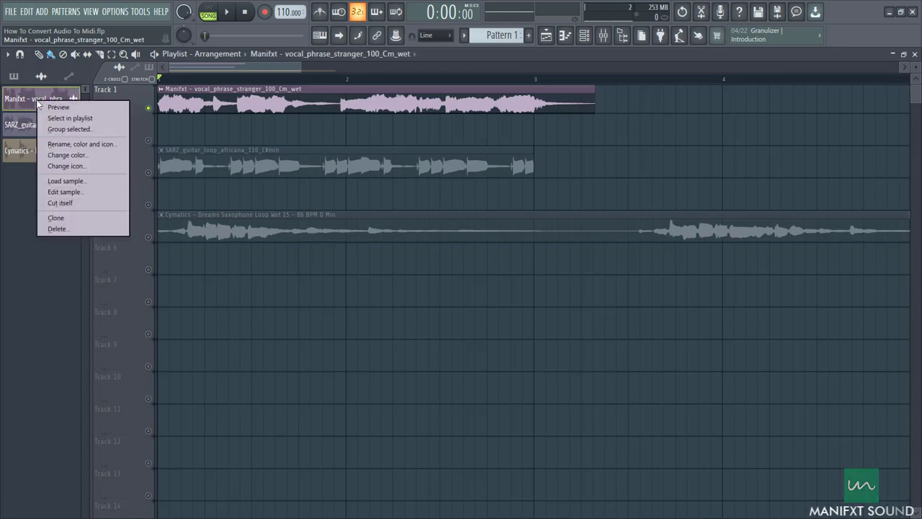
left_click(72, 192)
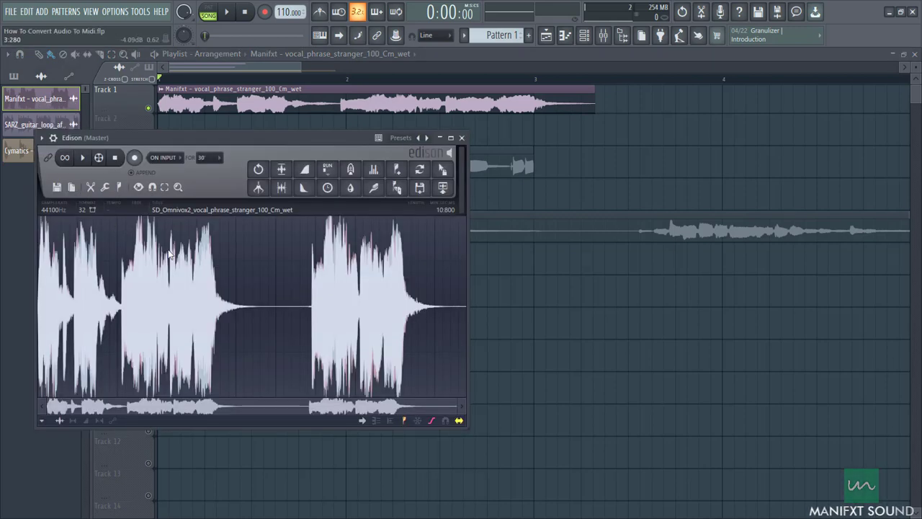
Run Tools > Convert to score and dump to piano roll on the vocal waveform.
left_click_drag(155, 139, 323, 95)
key("F9")
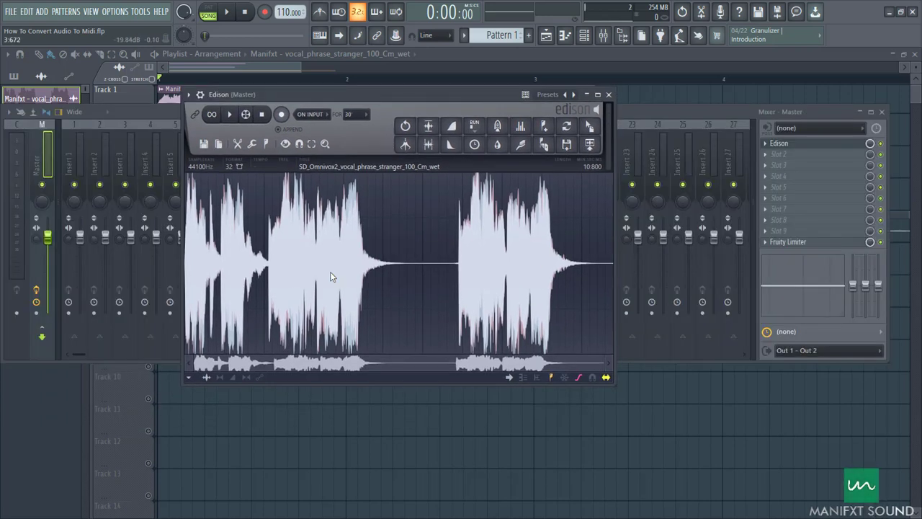
right_click(331, 277)
mouse_move(350, 305)
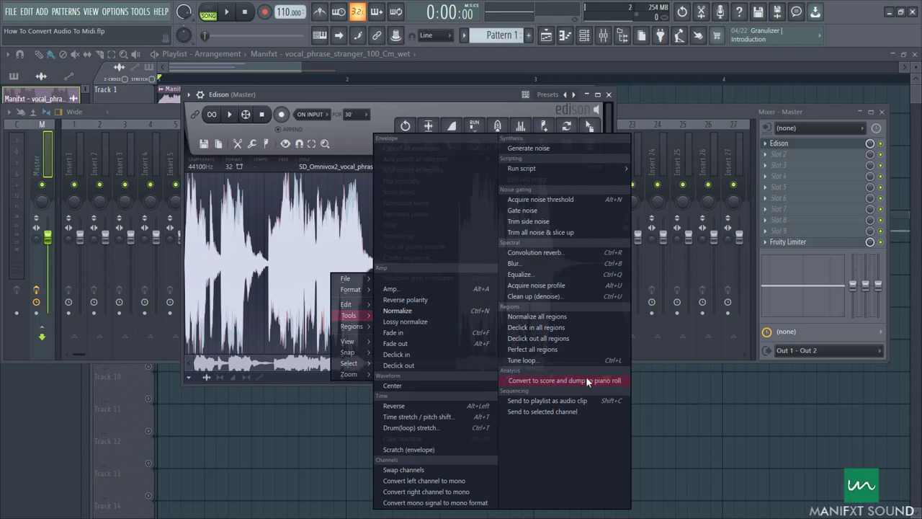
left_click(586, 380)
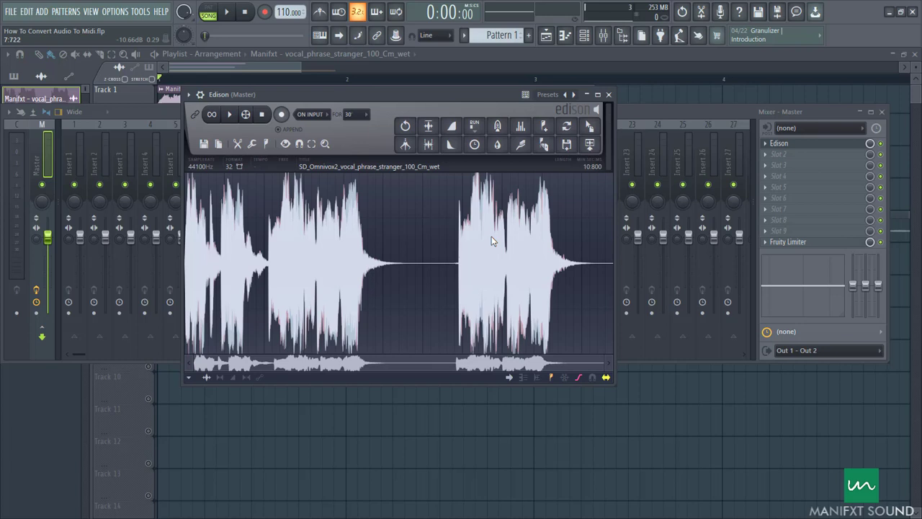
Cut the converted notes from the Man..._wet channel, paste them into Xpand!2, and close all windows.
left_click(584, 42)
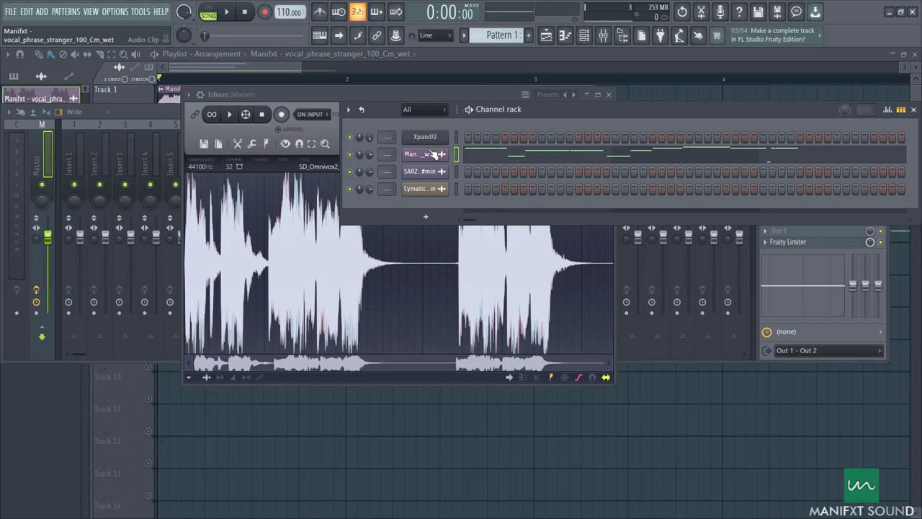
right_click(434, 155)
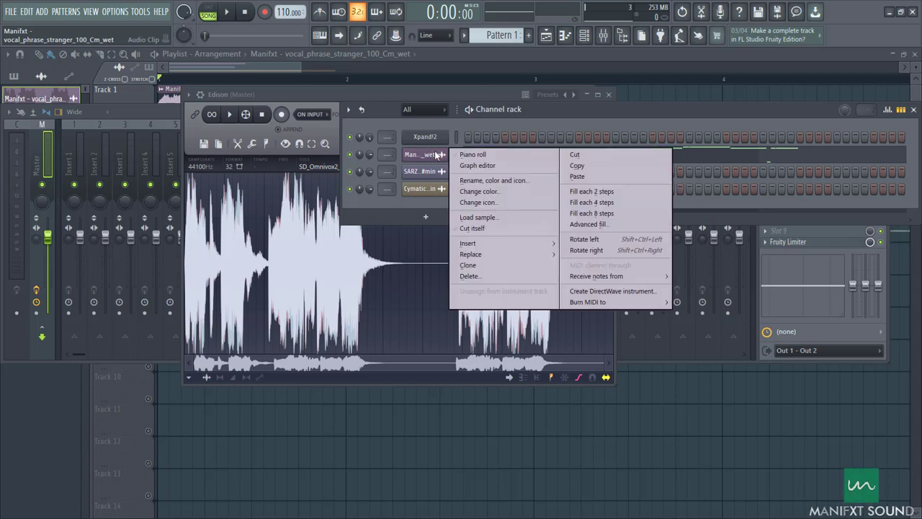
left_click(588, 157)
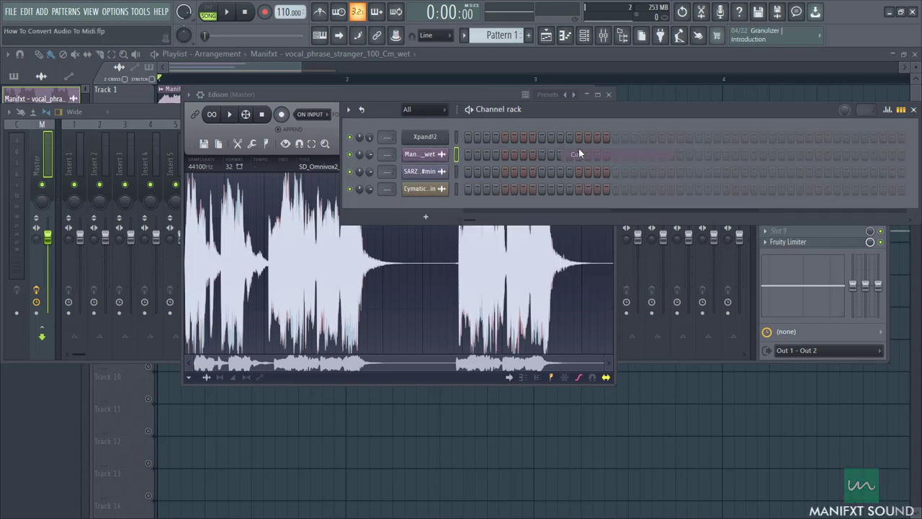
right_click(425, 138)
left_click(425, 139)
right_click(425, 138)
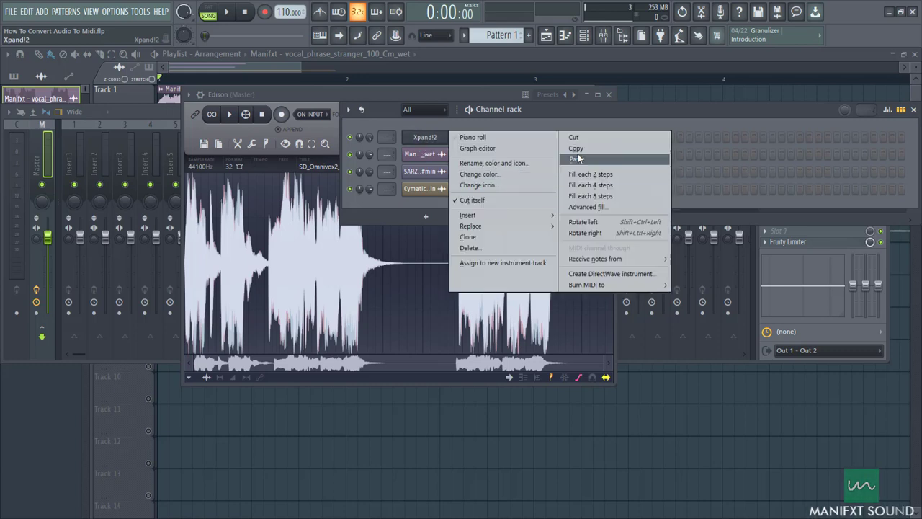
left_click(583, 158)
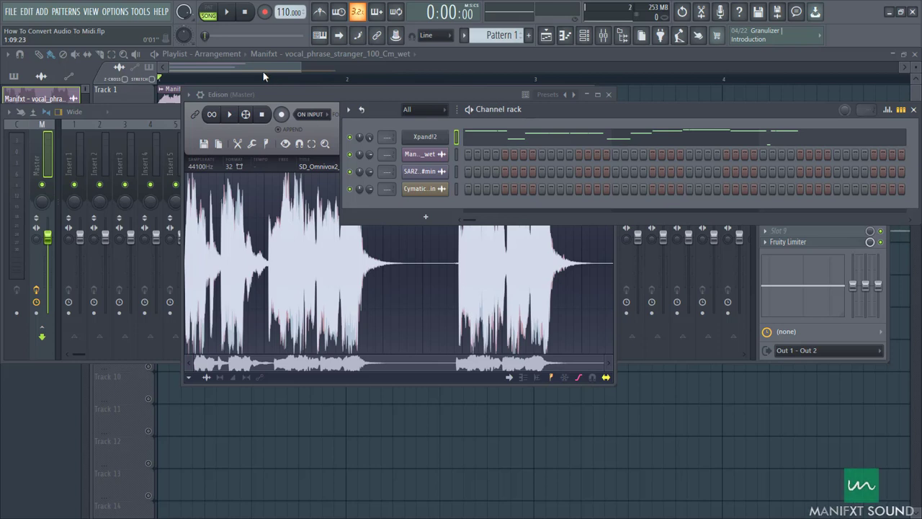
key("F12")
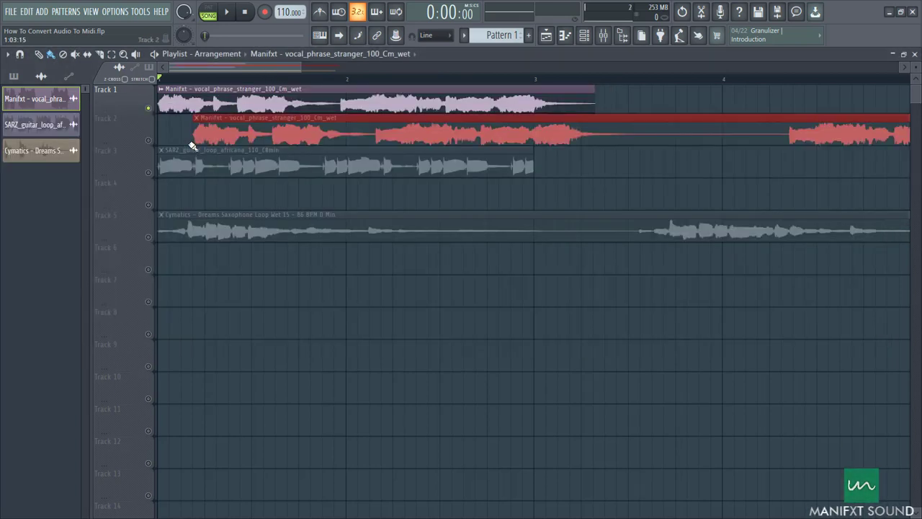
Place the Pattern 1 clip at the start of Track 2 in the playlist.
left_click(497, 35)
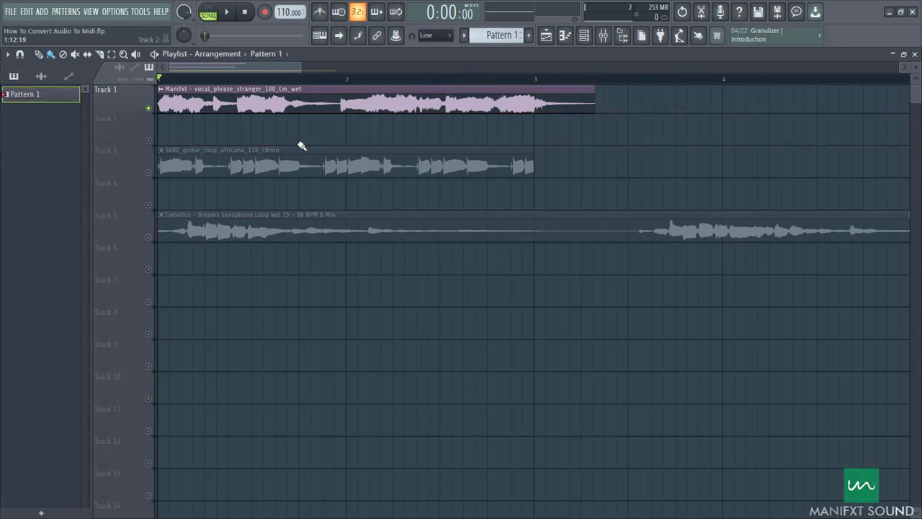
left_click_drag(301, 137, 188, 132)
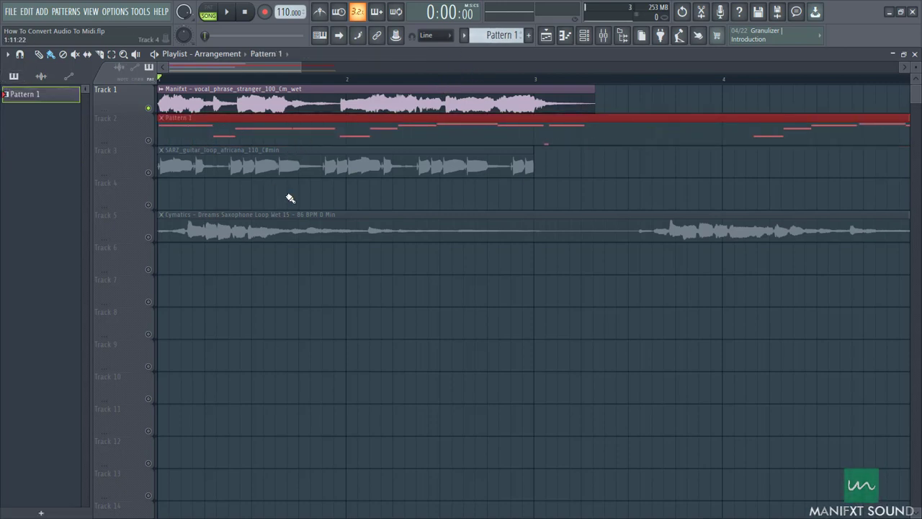
scroll(406, 199, "down", 5)
scroll(326, 220, "down", 2)
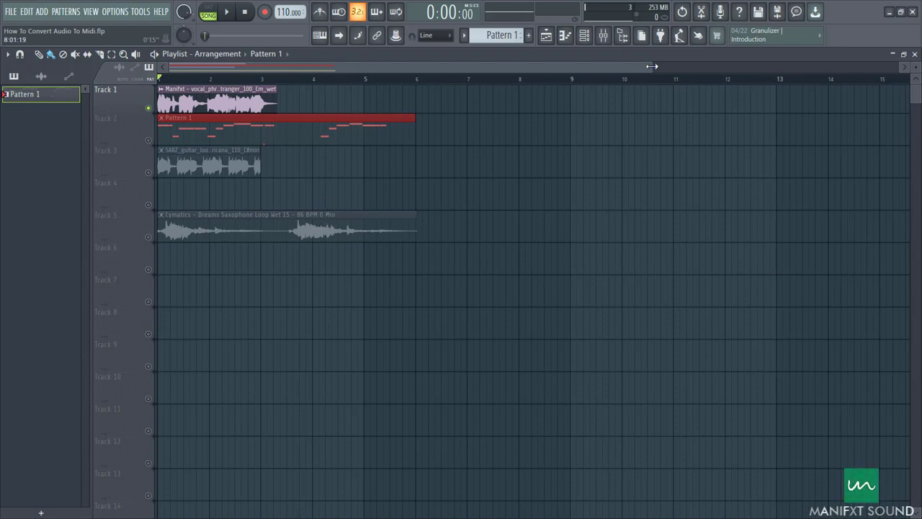
left_click_drag(652, 67, 281, 76)
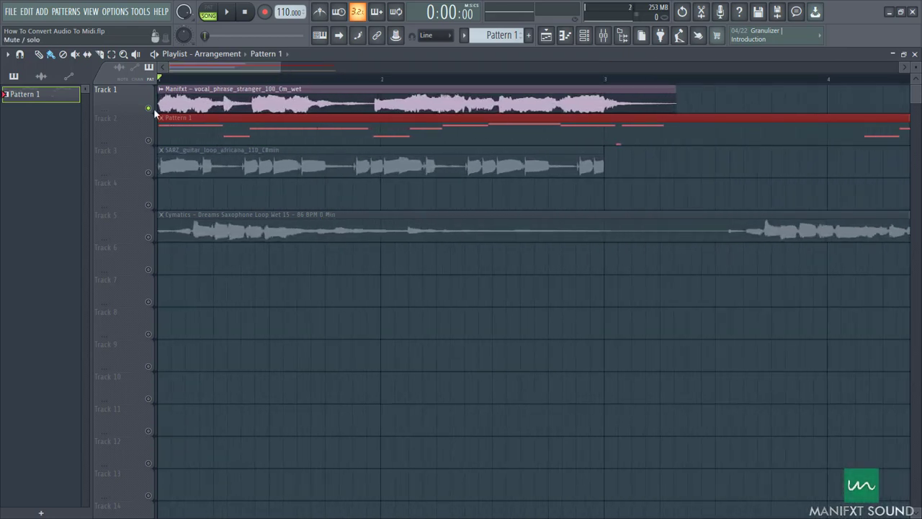
Play Track 2 soloed, then vocal Track 1 soloed, to compare pattern and vocal.
right_click(150, 140)
key("space")
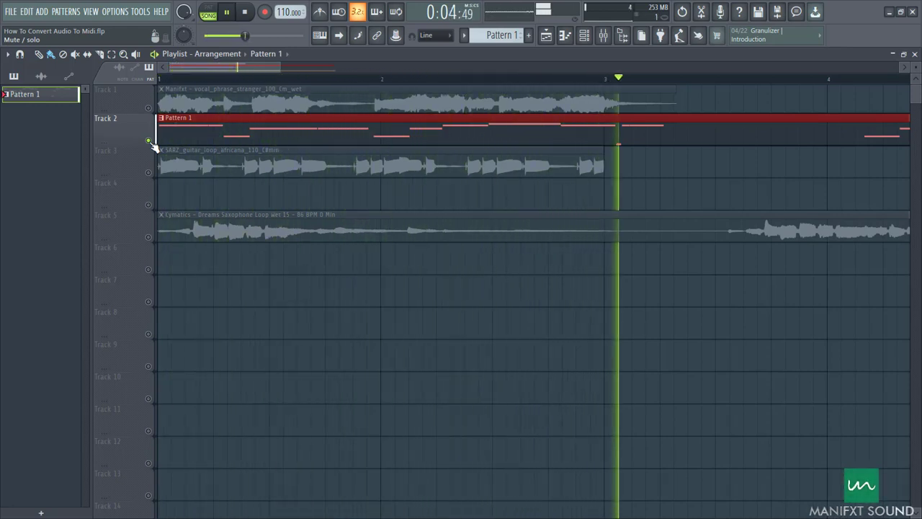
key("space")
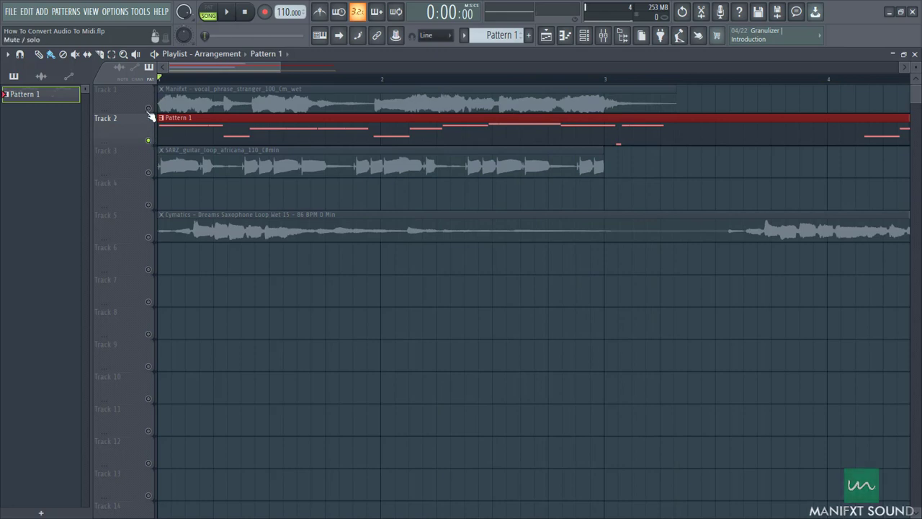
right_click(149, 110)
key("space")
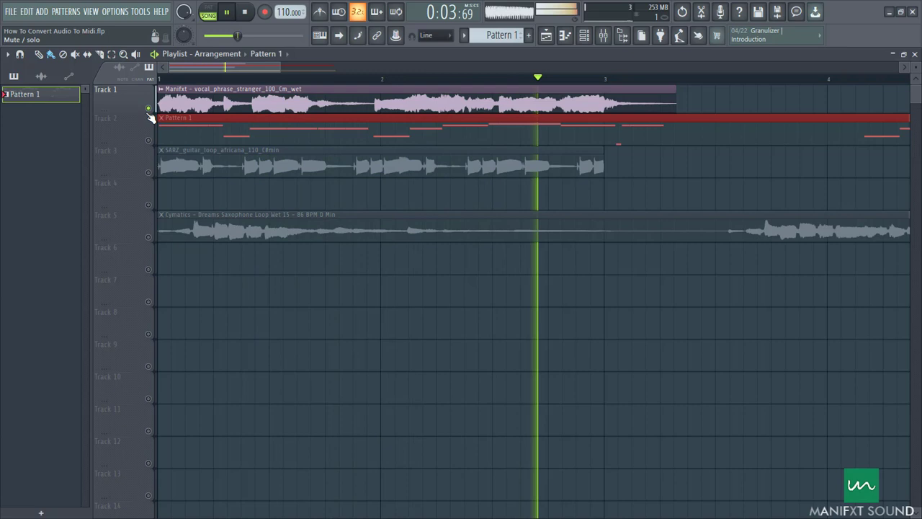
key("space")
Solo the Pattern 1 track on Track 2 once more.
scroll(200, 113, "down", 3)
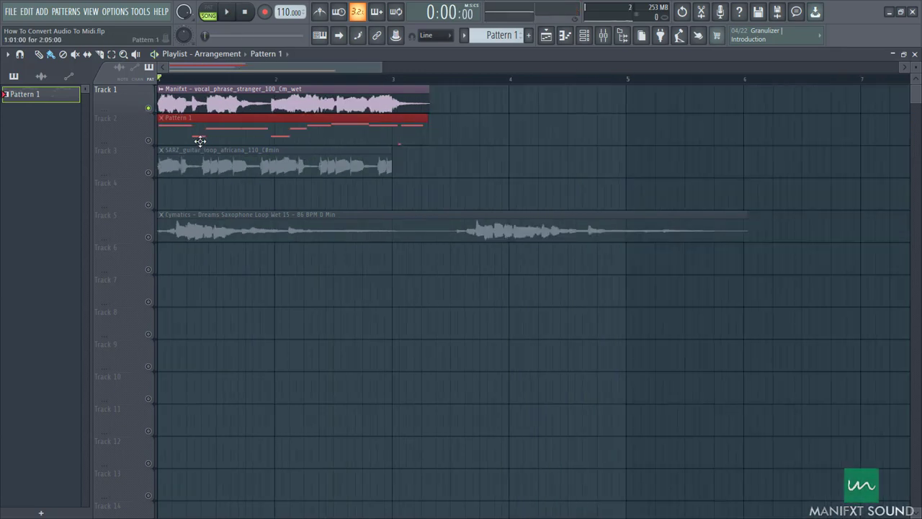
right_click(149, 141)
right_click(149, 140)
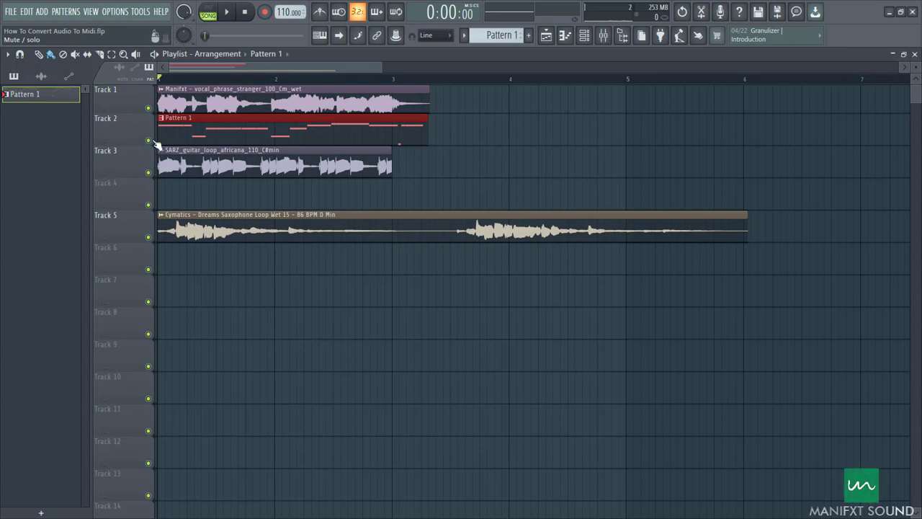
right_click(149, 141)
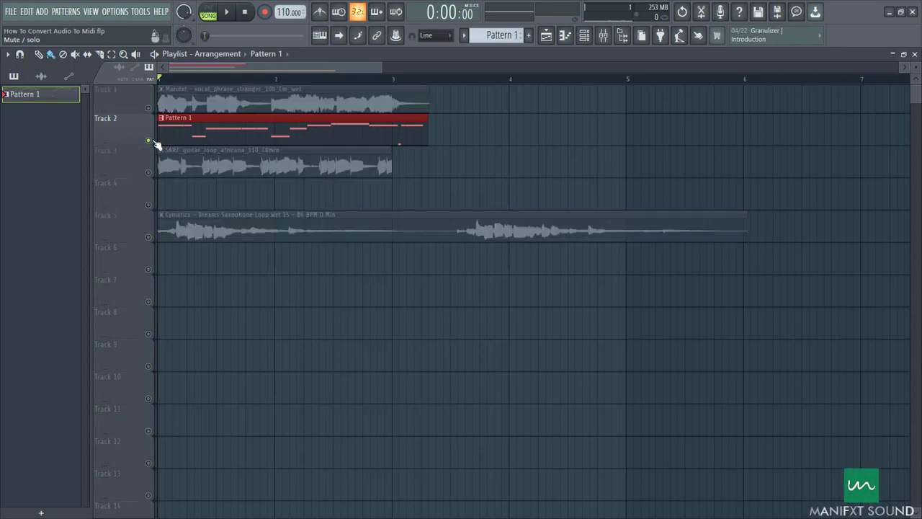
Open Pattern 1 in the piano roll and delete the four stray notes near bar 4.
double_click(188, 127)
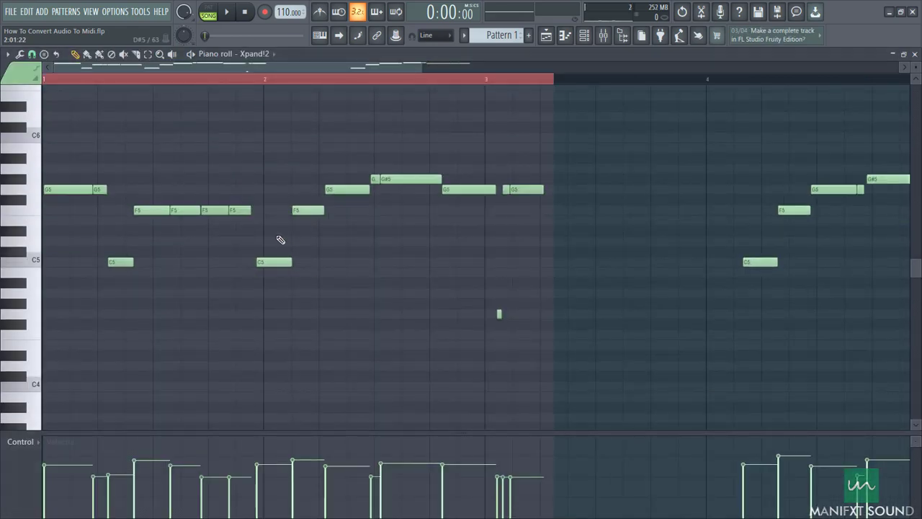
key("space")
right_click(760, 262)
right_click(795, 210)
right_click(888, 179)
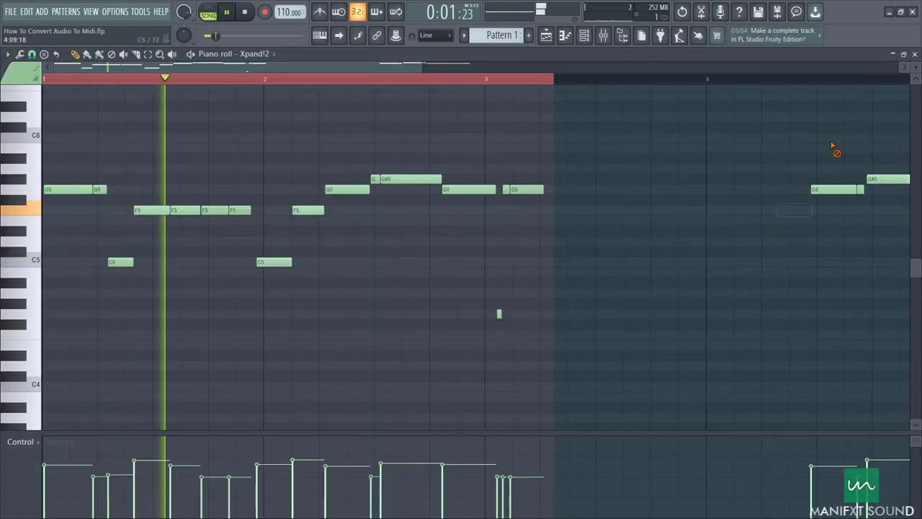
right_click(832, 190)
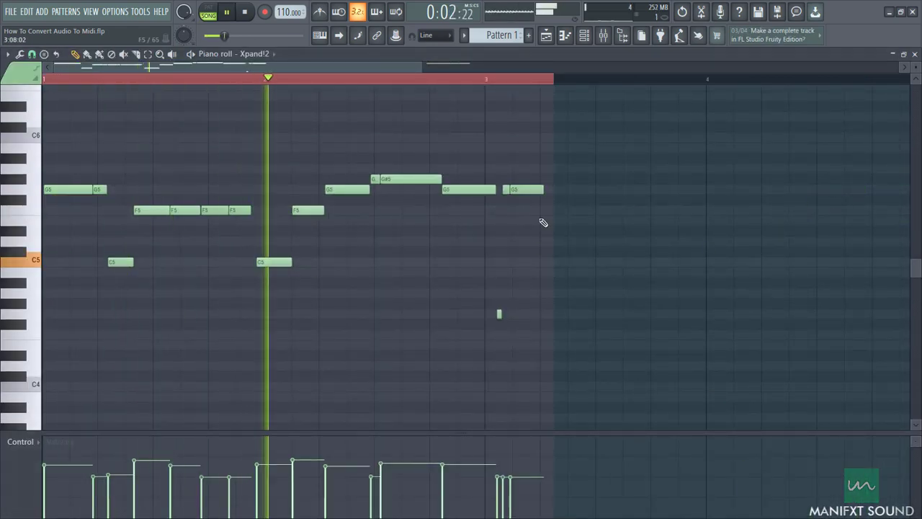
Delete two repeated F5 notes and the long G#5, moving the short G#5 earlier.
right_click(185, 210)
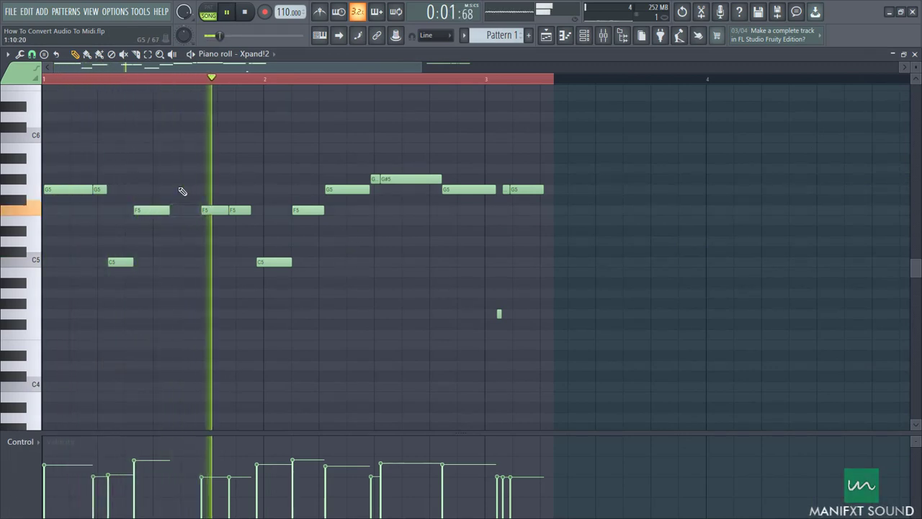
right_click(241, 210)
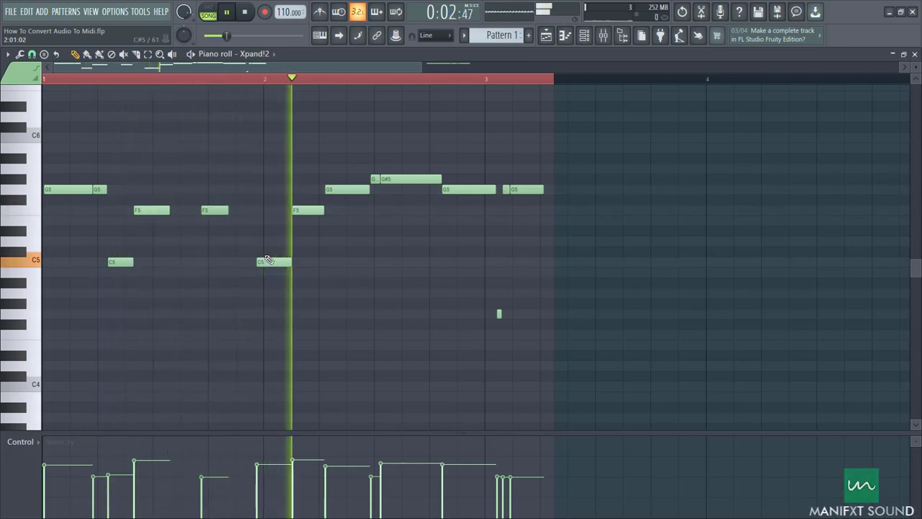
right_click(392, 180)
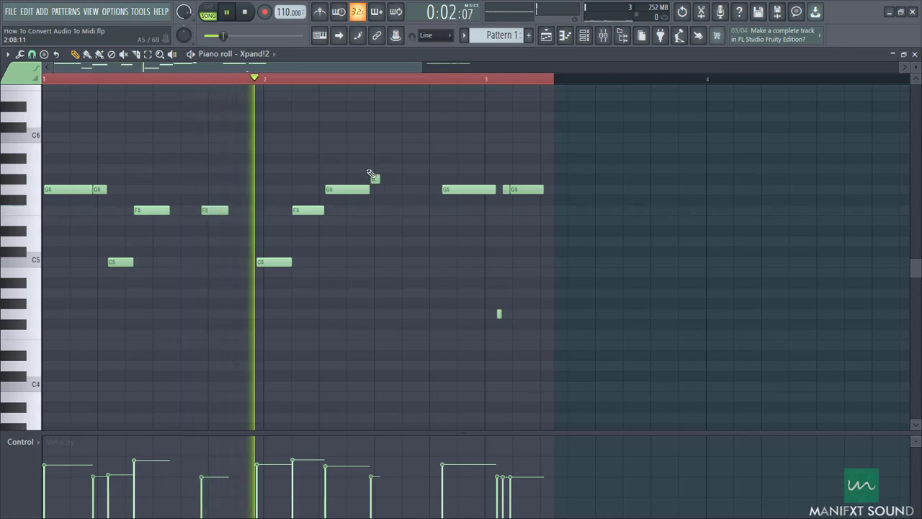
left_click_drag(367, 173, 456, 180)
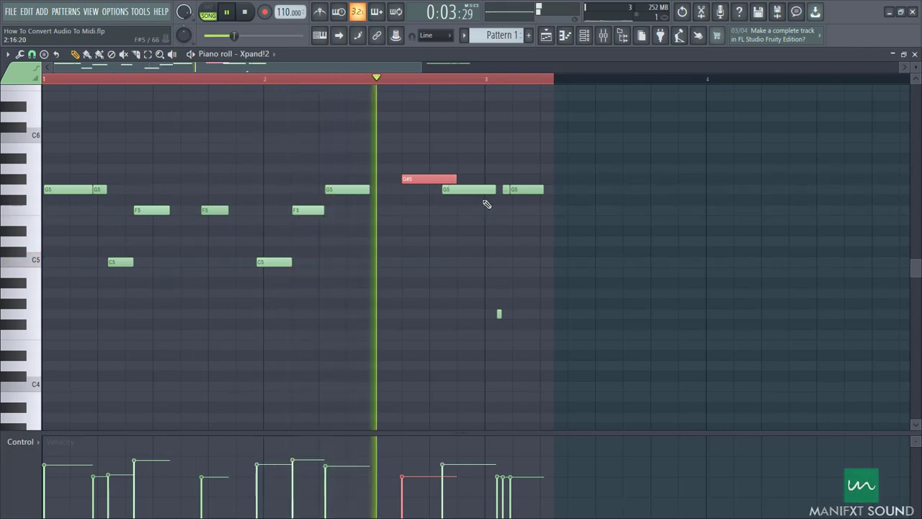
left_click_drag(423, 181, 403, 179)
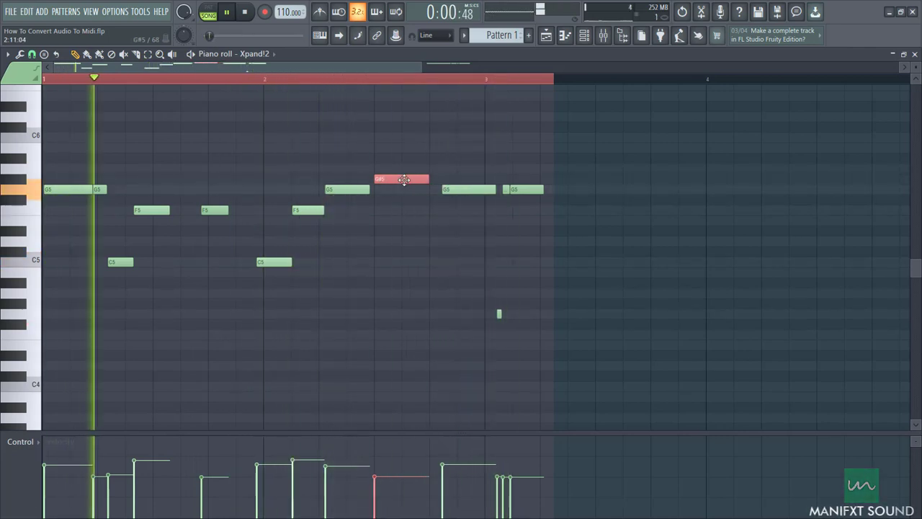
Set the piano roll snap to 1/6 beat and delete the tiny stray note.
left_click(7, 55)
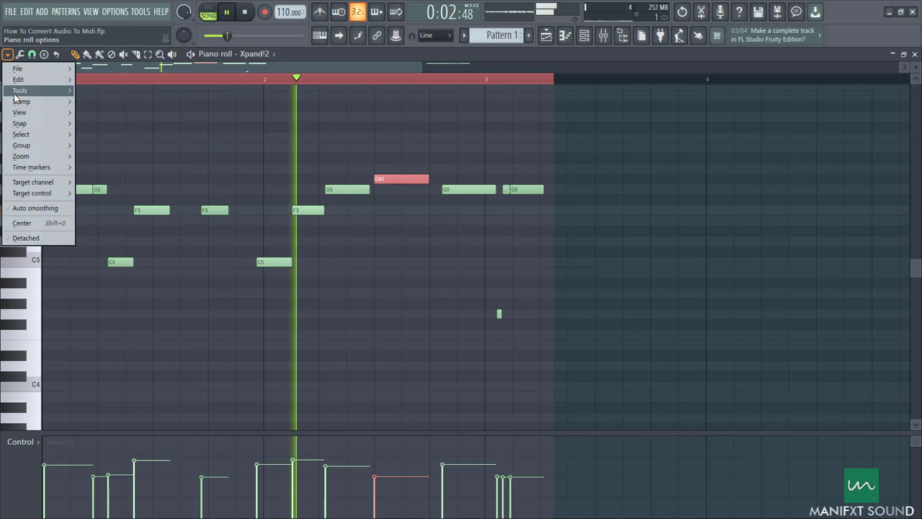
mouse_move(25, 127)
left_click(109, 229)
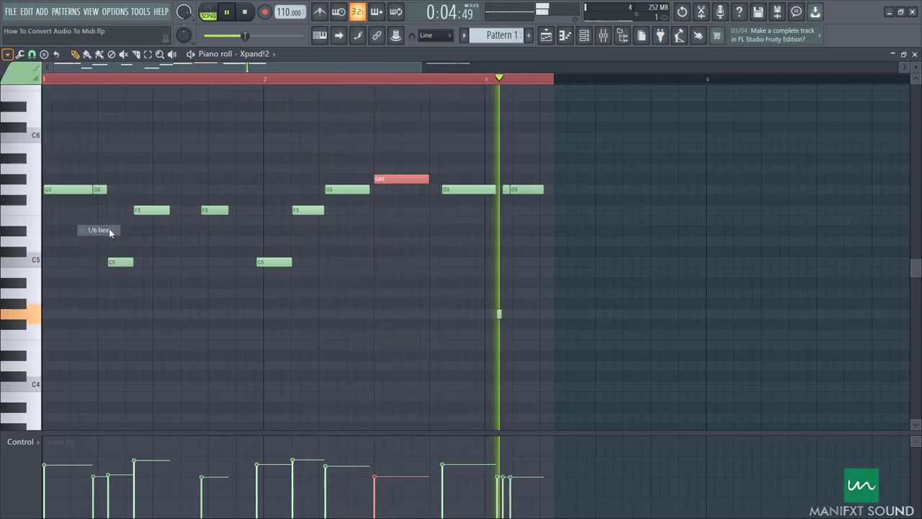
right_click(499, 313)
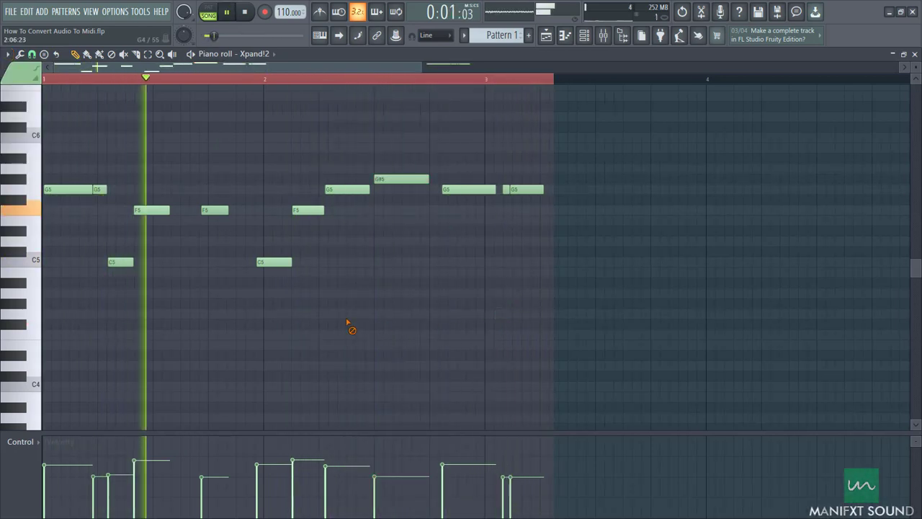
scroll(390, 308, "down", 3)
scroll(400, 310, "up", 3)
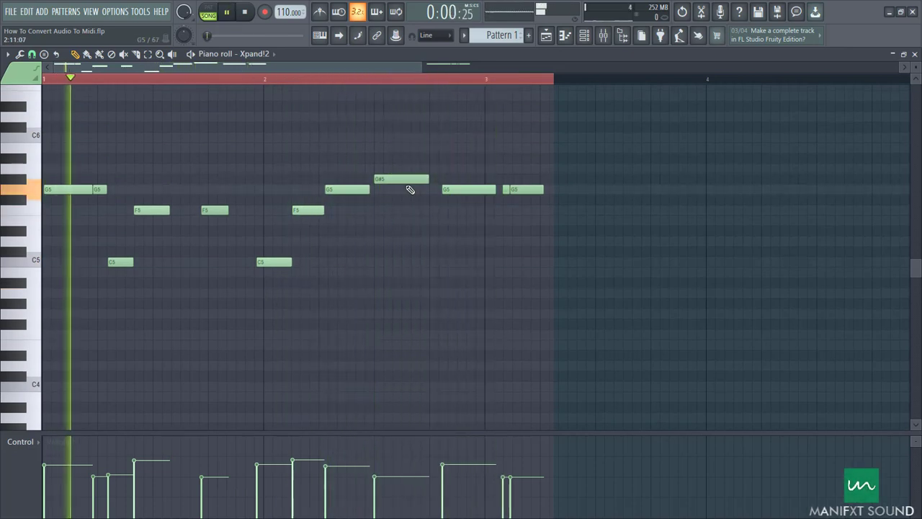
Remove the unwanted A5, nudge G#5 later, redraw the final G5, and return to the playlist.
left_click(408, 170)
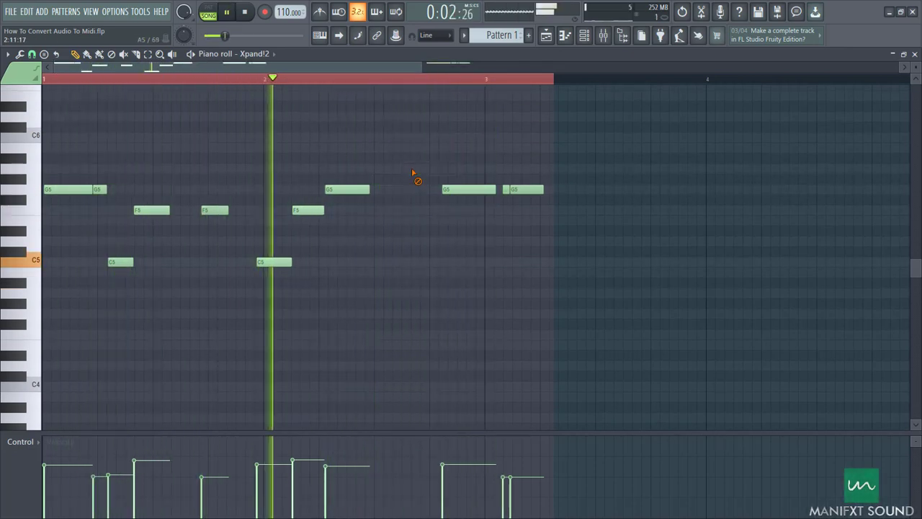
key("ctrl+z")
right_click(412, 171)
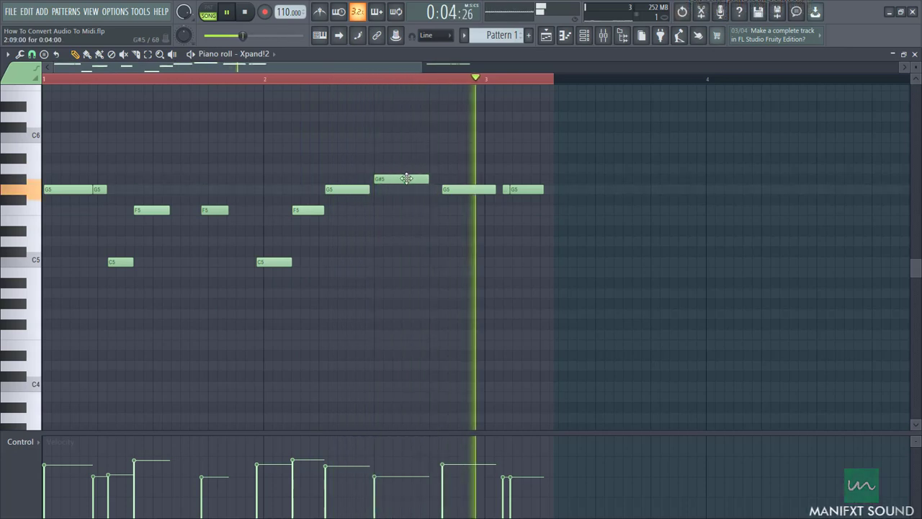
left_click_drag(406, 179, 415, 179)
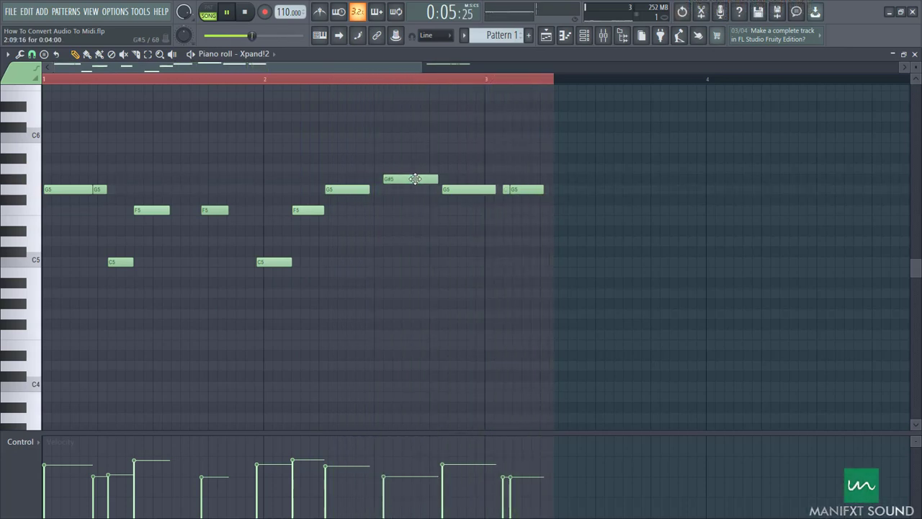
right_click(516, 189)
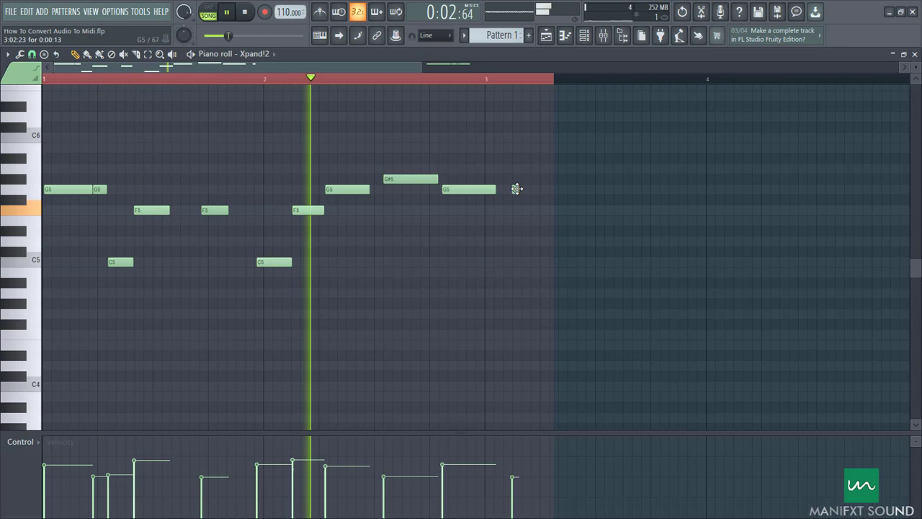
left_click(515, 189)
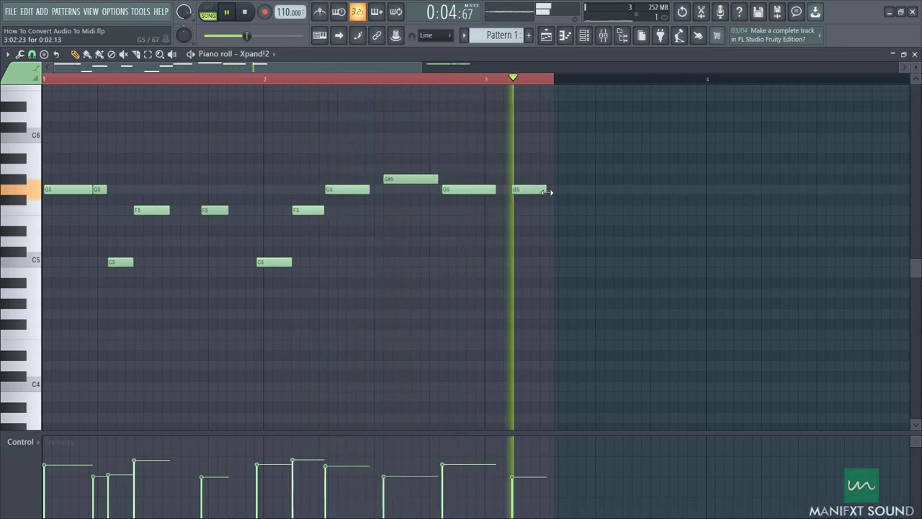
left_click(549, 36)
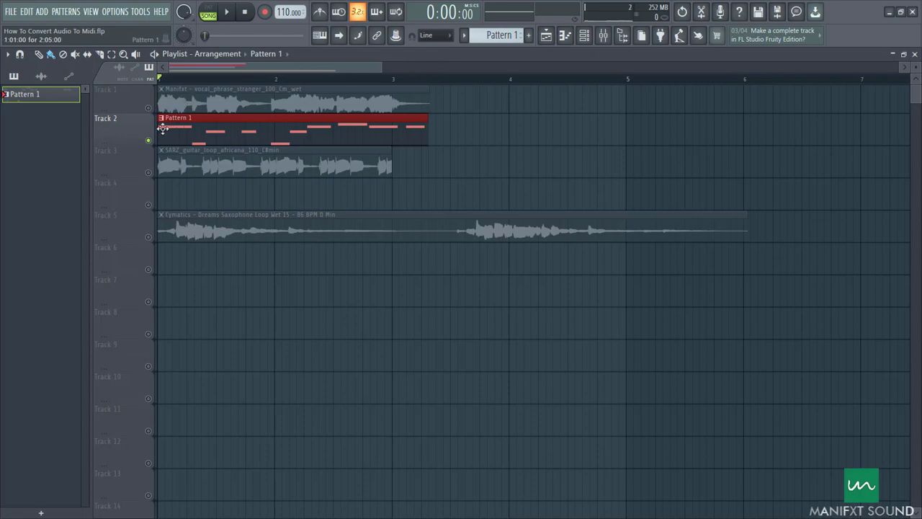
Move Pattern 1 onto Track 1 over the vocal clip and enlarge the track height.
left_click_drag(157, 111, 209, 79)
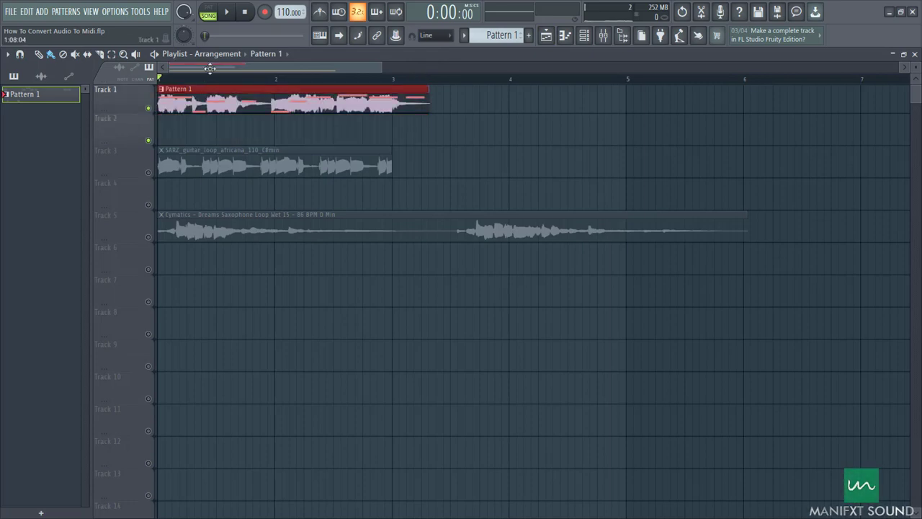
scroll(231, 150, "right", 1)
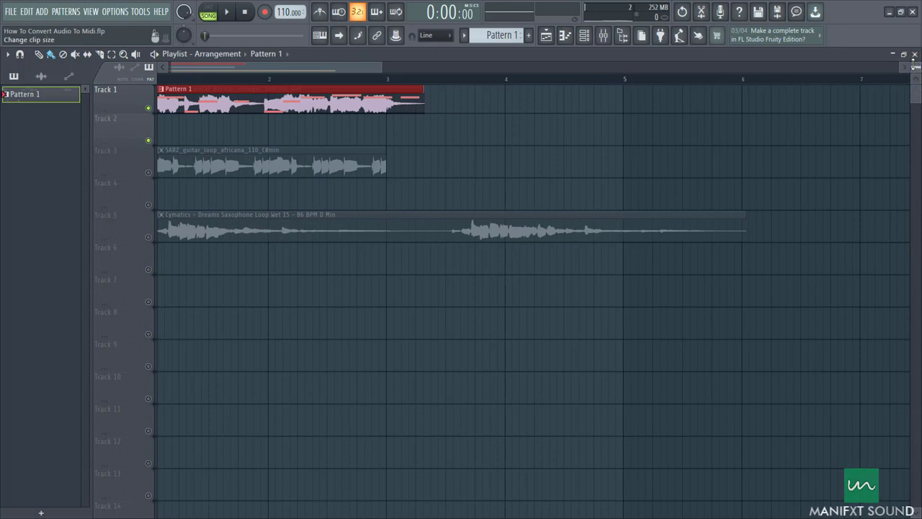
left_click_drag(913, 64, 914, 81)
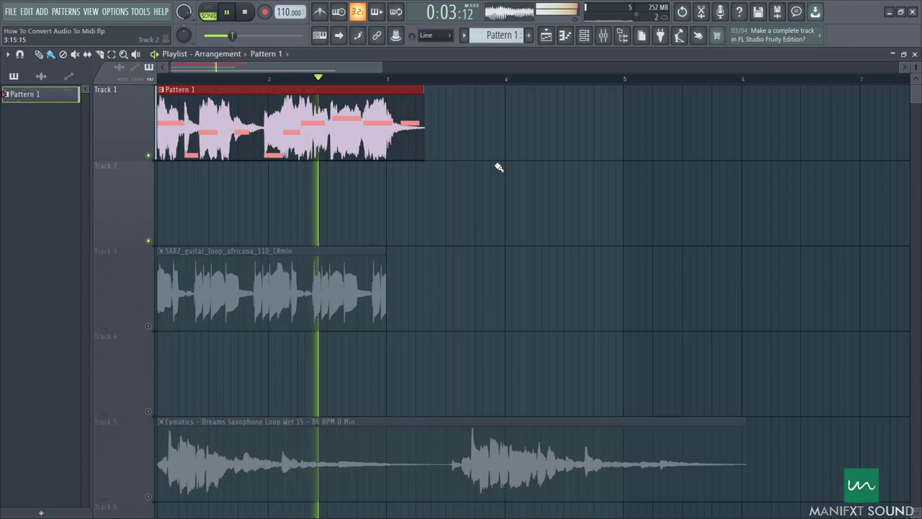
key("ctrl+s")
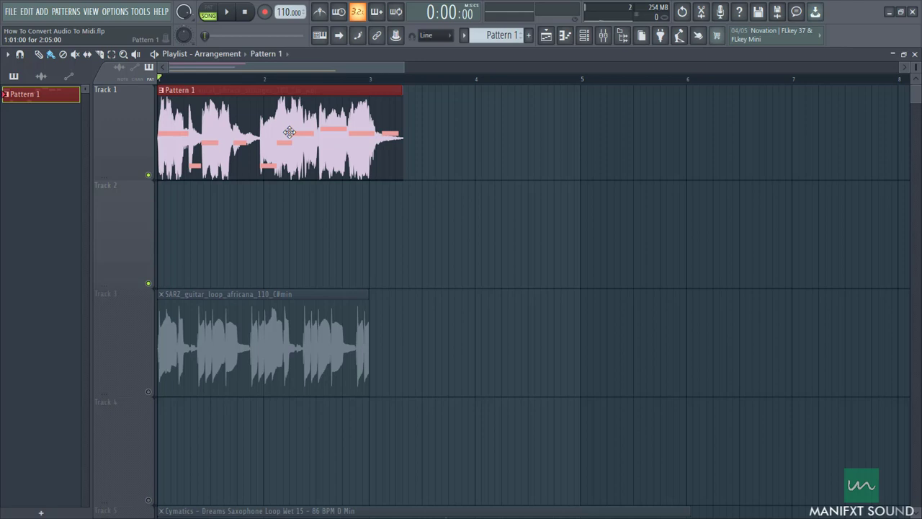
Mute the Pattern 1 track, unmute Track 3, and play the SARZ guitar loop.
left_click(149, 175)
scroll(165, 202, "down", 3)
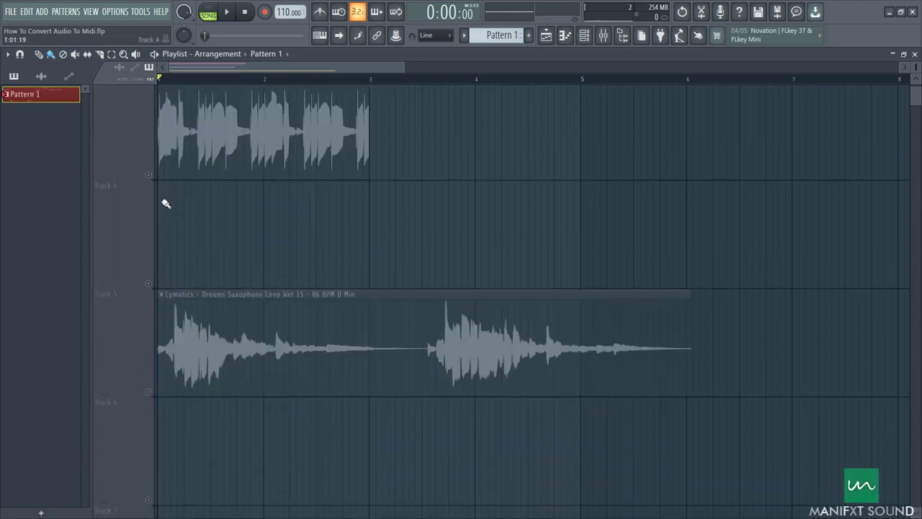
scroll(157, 177, "up", 3)
scroll(154, 168, "up", 1)
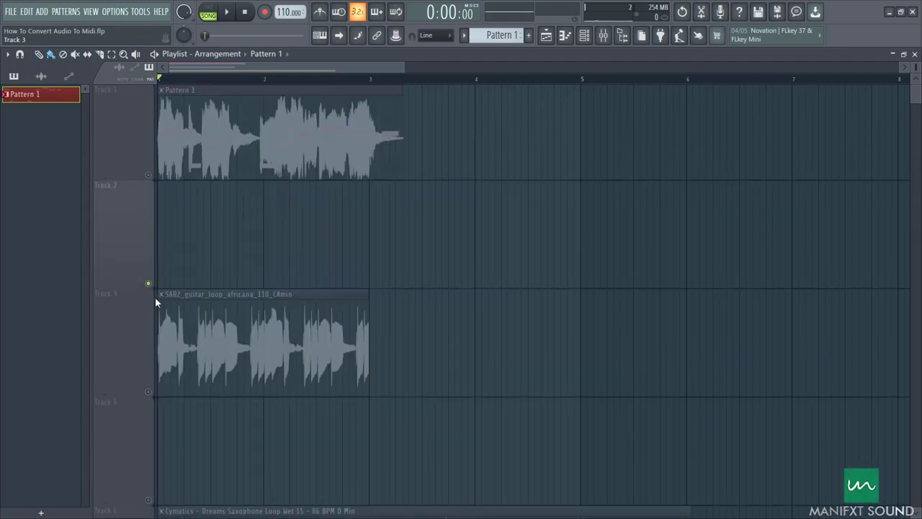
scroll(156, 297, "down", 2)
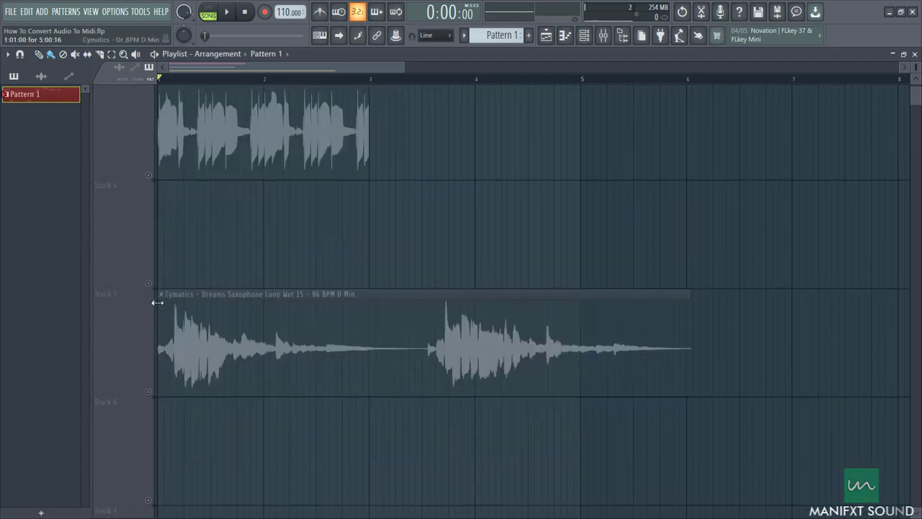
left_click(149, 176)
key("space")
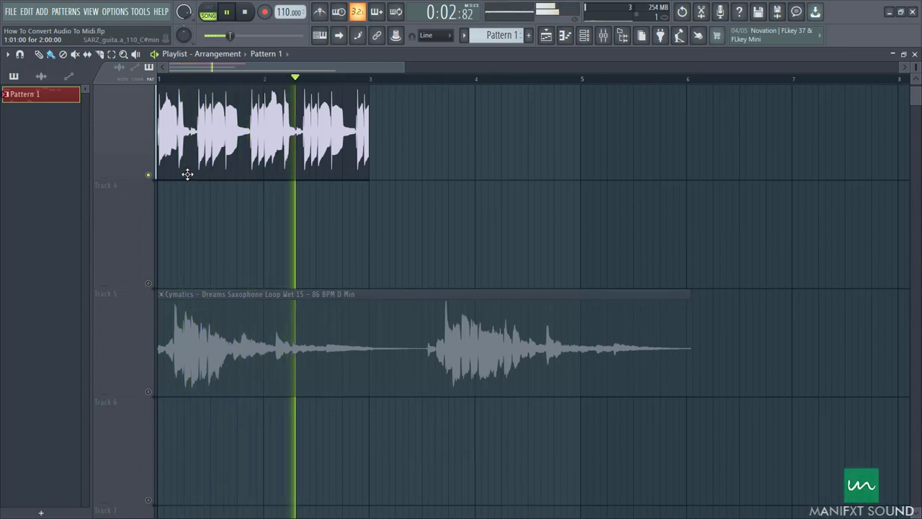
scroll(189, 173, "up", 2)
scroll(251, 67, "up", 3)
key("space")
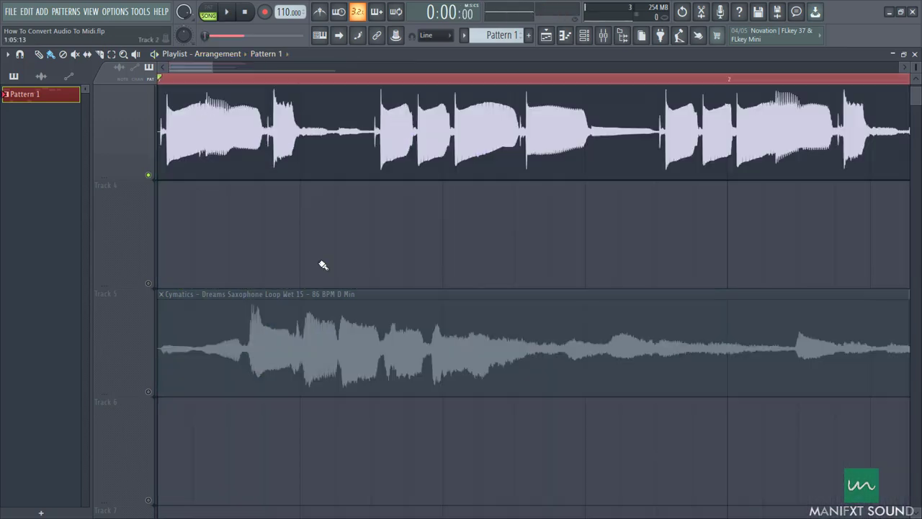
scroll(328, 245, "up", 1)
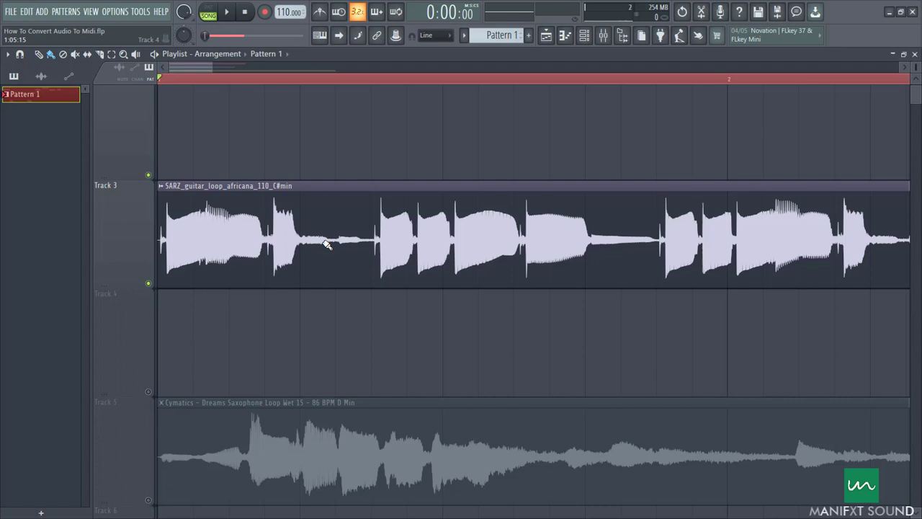
Open the SARZ guitar loop in Edison and convert it to a score dumped to the piano roll.
left_click(162, 186)
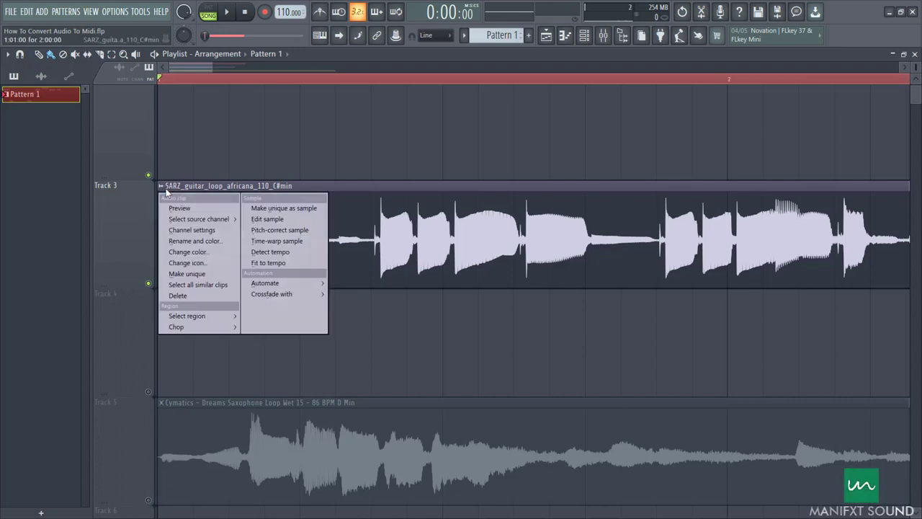
left_click(281, 219)
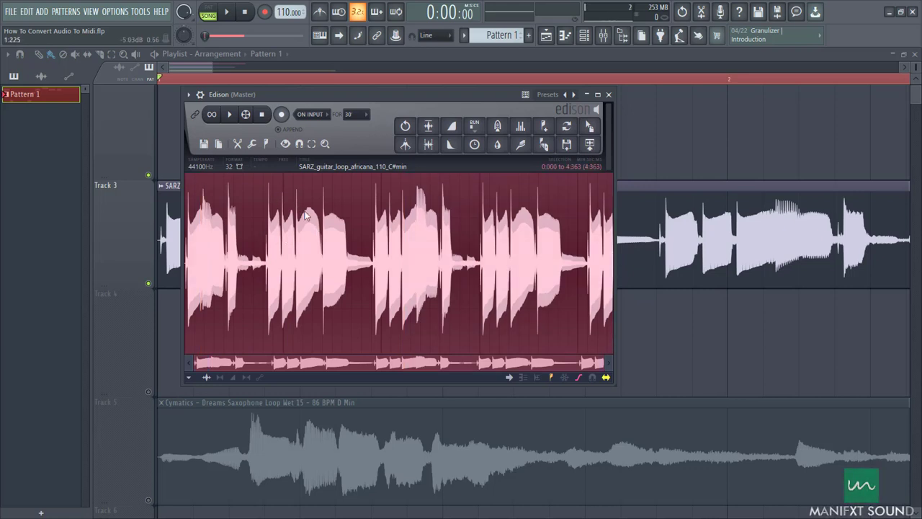
right_click(278, 205)
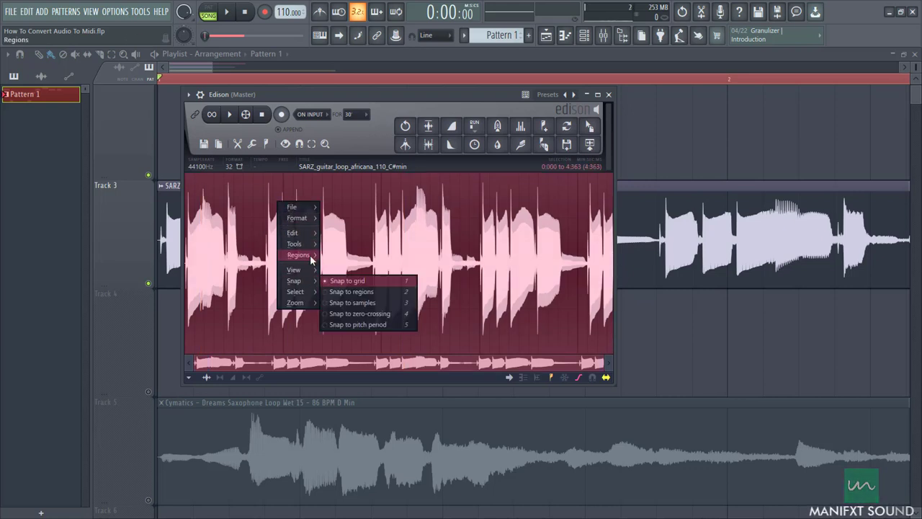
mouse_move(309, 247)
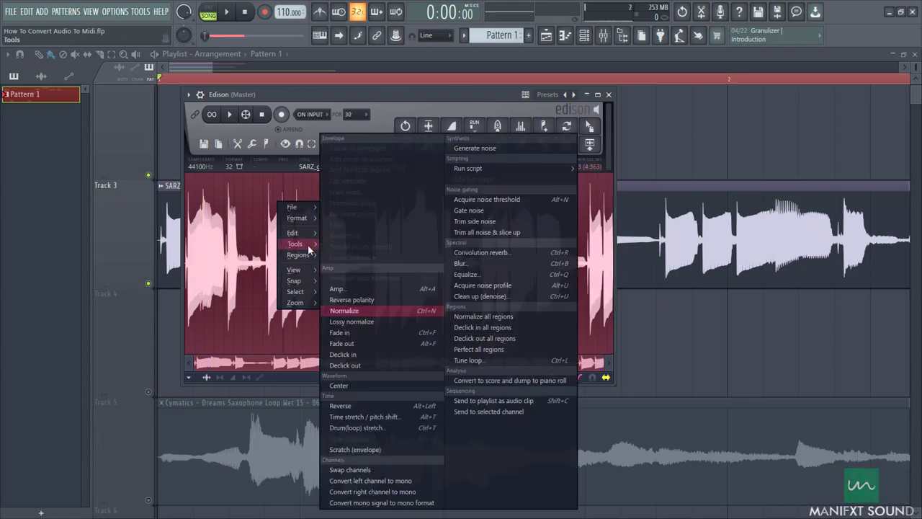
left_click(507, 382)
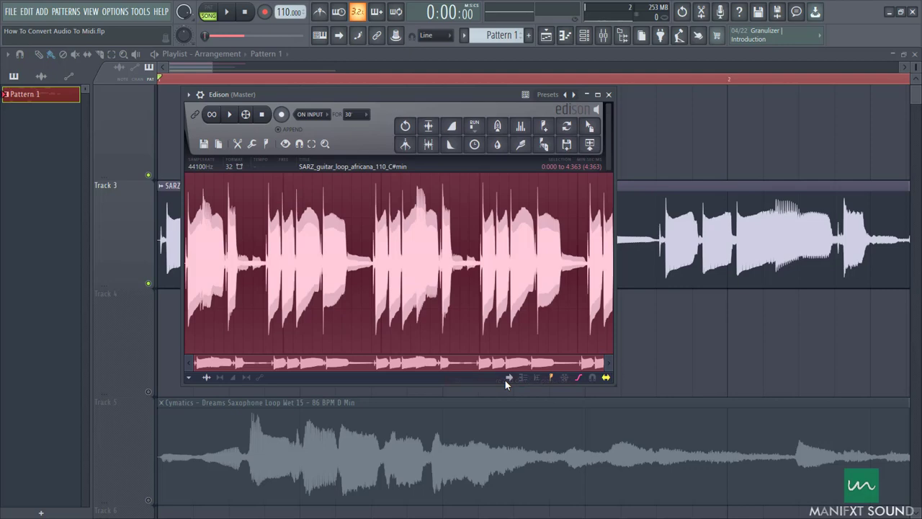
Cut the converted guitar notes from the vocal channel and paste them onto Xpand!2 in Pattern 2.
left_click(609, 95)
left_click(586, 36)
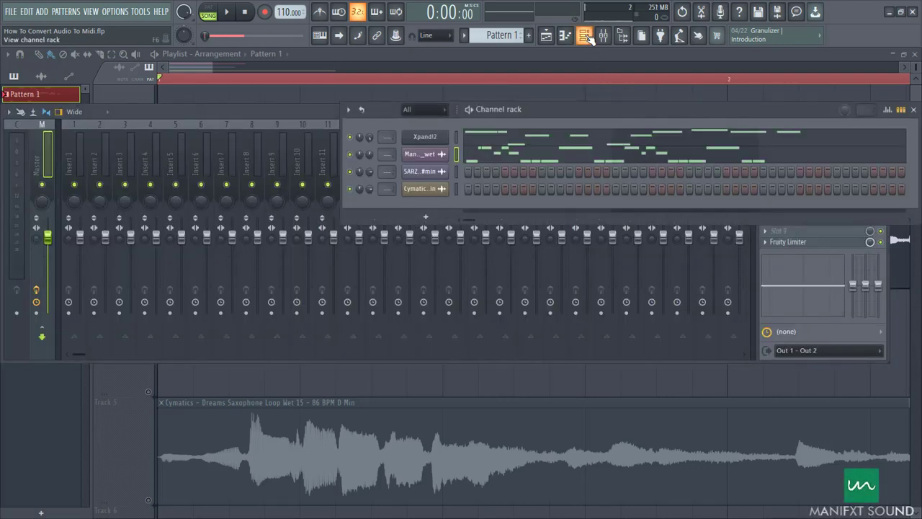
right_click(421, 155)
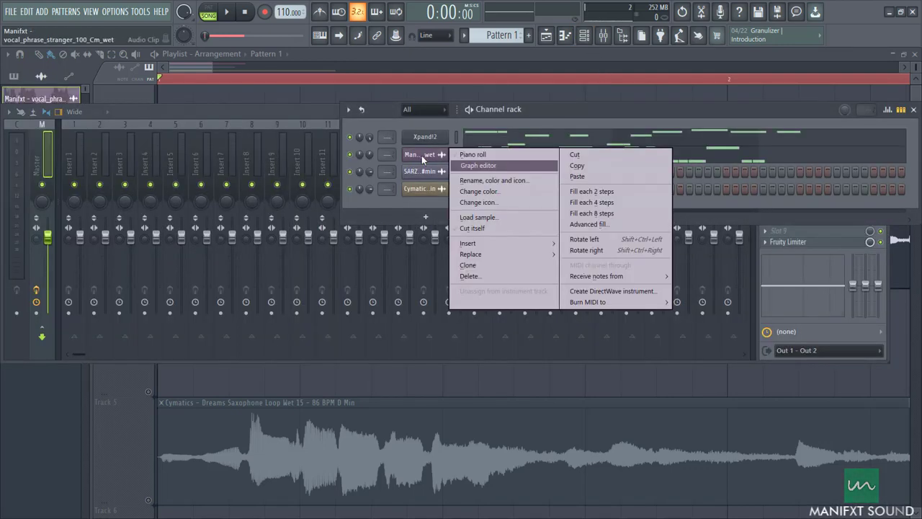
left_click(578, 157)
scroll(500, 36, "down", 1)
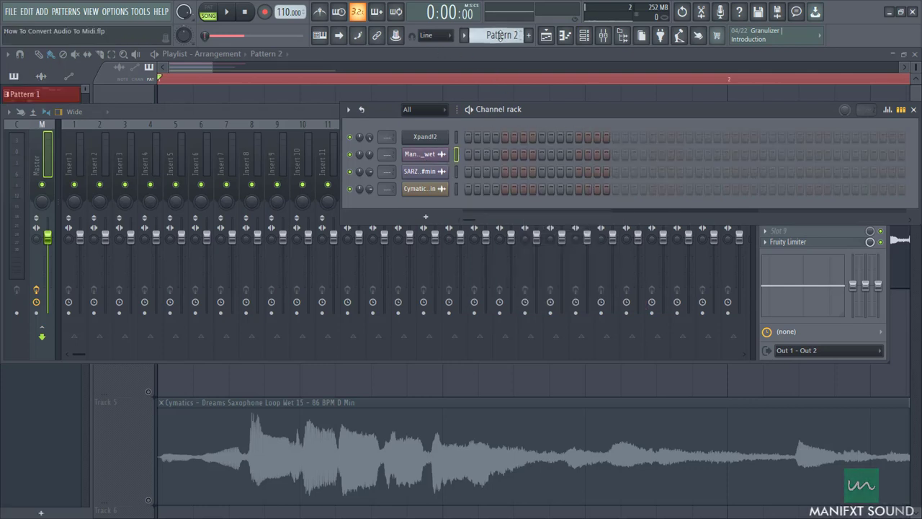
right_click(447, 179)
right_click(444, 136)
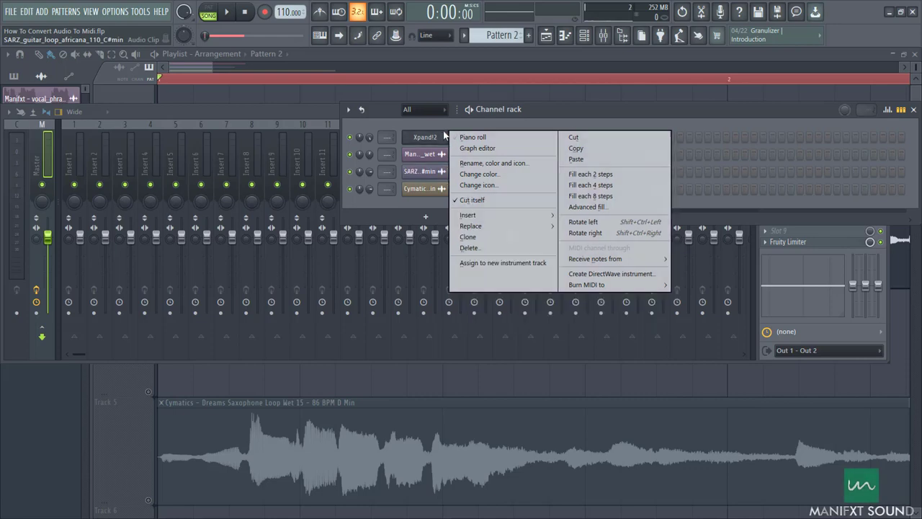
left_click(577, 160)
Place a Pattern 2 clip on Track 4, starting at bar 1.
left_click(530, 81)
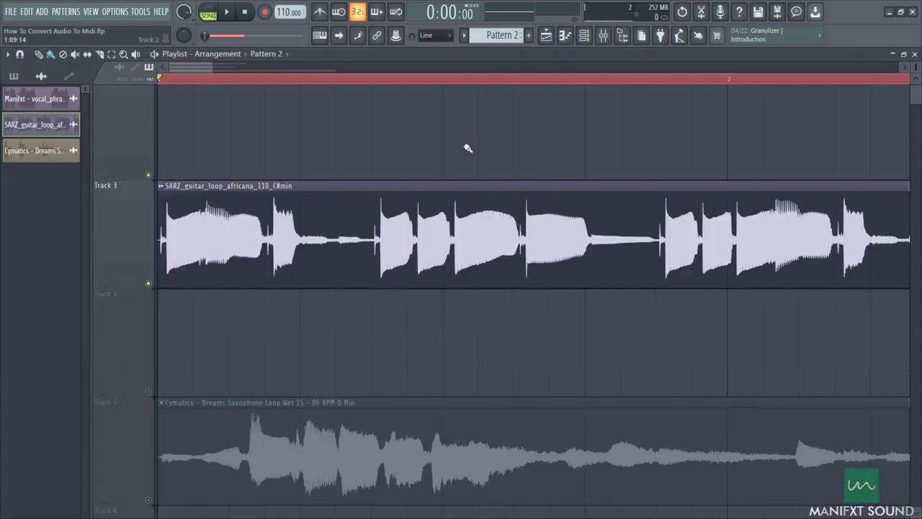
scroll(533, 144, "down", 2)
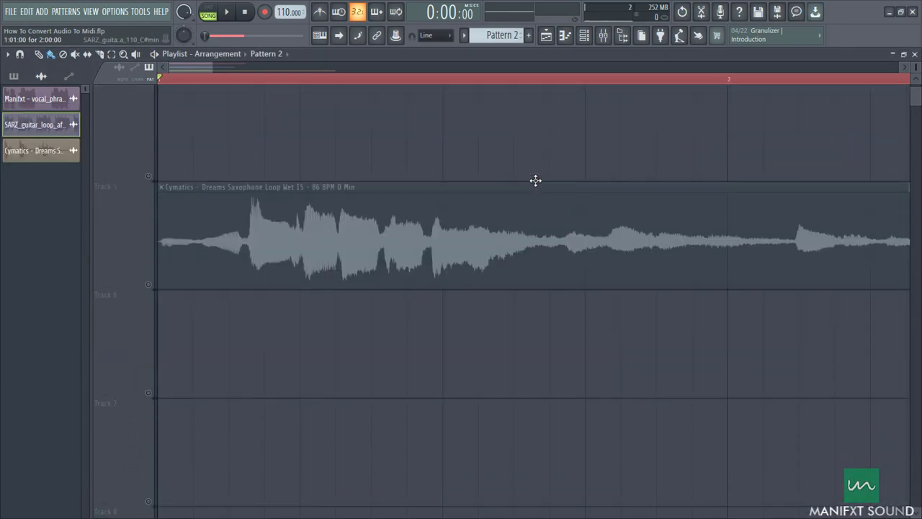
scroll(516, 205, "up", 1)
left_click(292, 228)
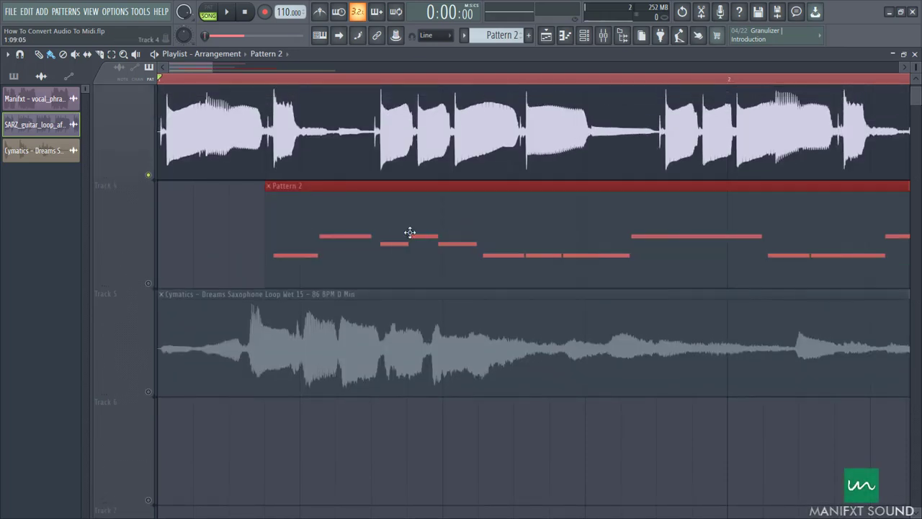
left_click_drag(410, 232, 314, 257)
Solo Track 4, audition it, and trim the Pattern 2 clip to end at bar 3.
scroll(330, 274, "down", 4)
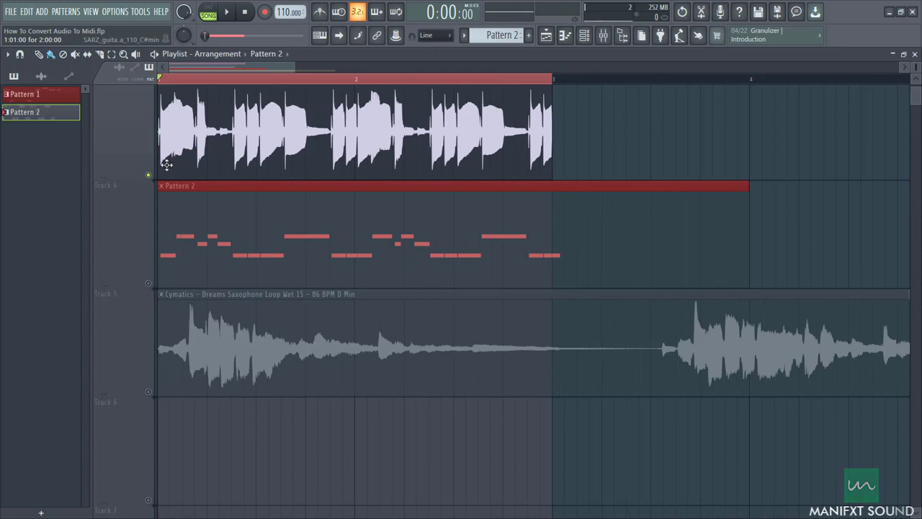
right_click(150, 283)
key("space")
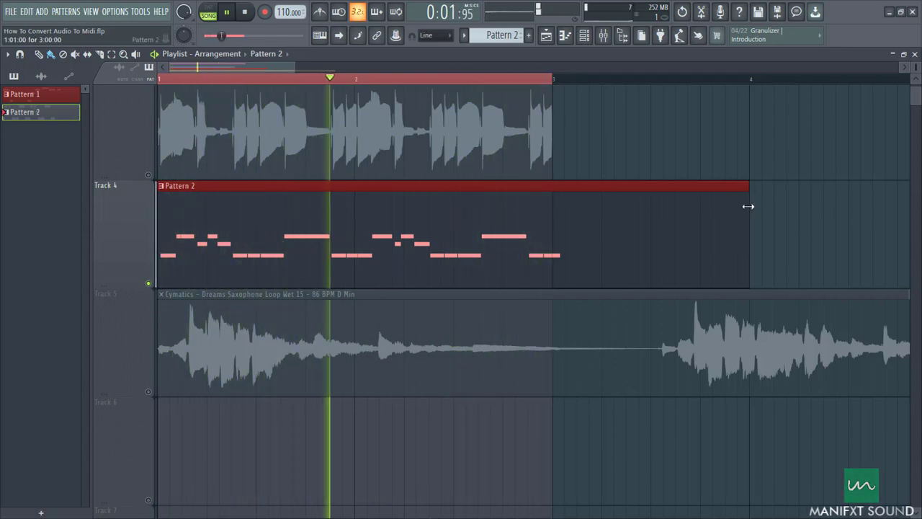
left_click_drag(747, 204, 553, 208)
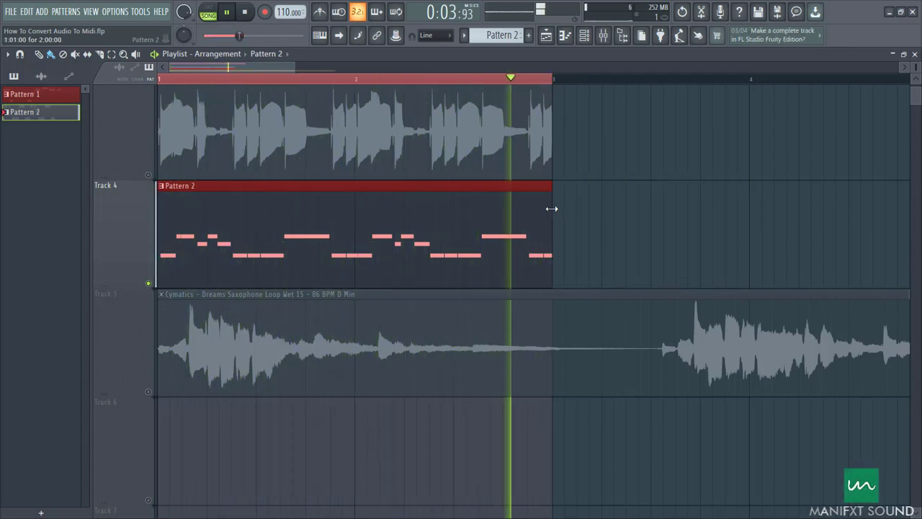
key("space")
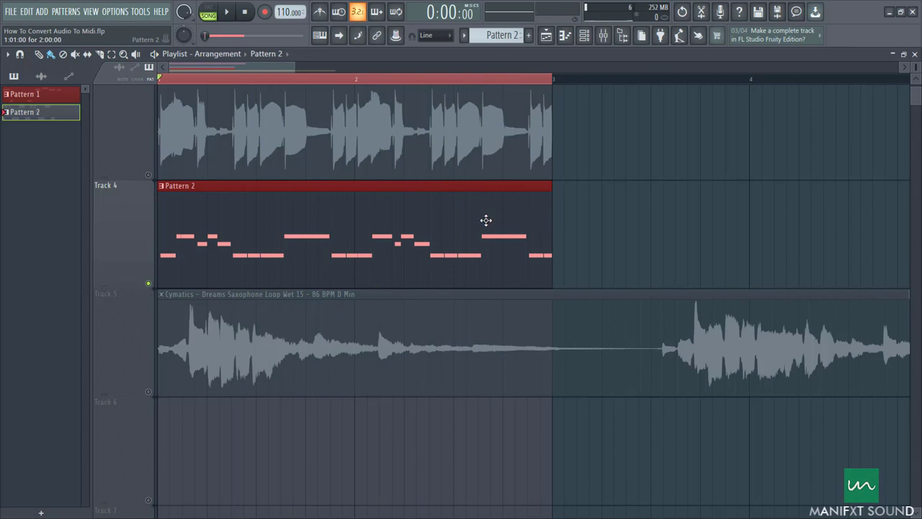
Open Pattern 2 in the piano roll, lengthen the first C#6 note and delete an unwanted note.
double_click(276, 231)
scroll(213, 231, "up", 2)
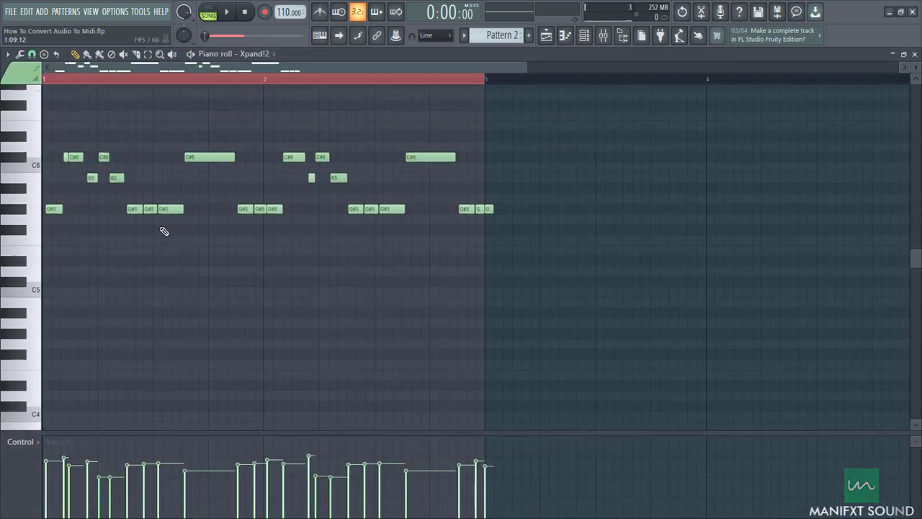
left_click_drag(524, 65, 231, 89)
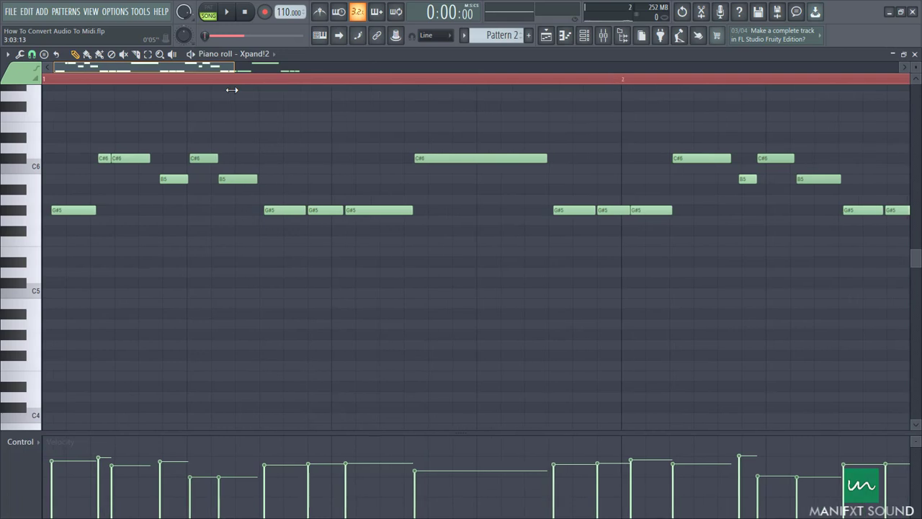
key("space")
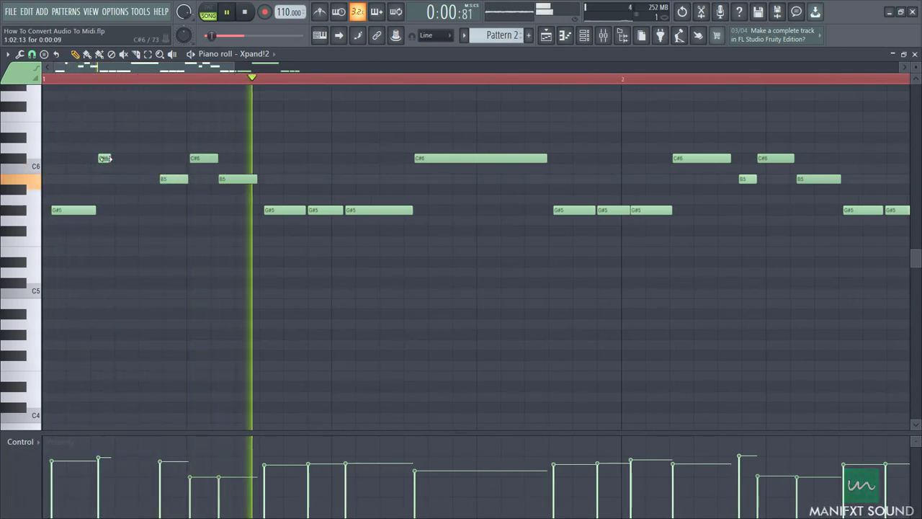
left_click_drag(108, 155, 134, 156)
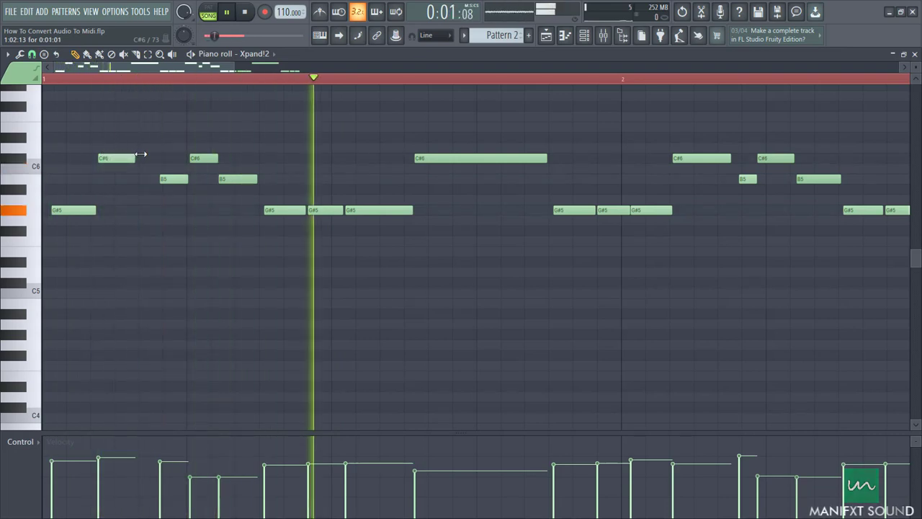
right_click(199, 158)
key("space")
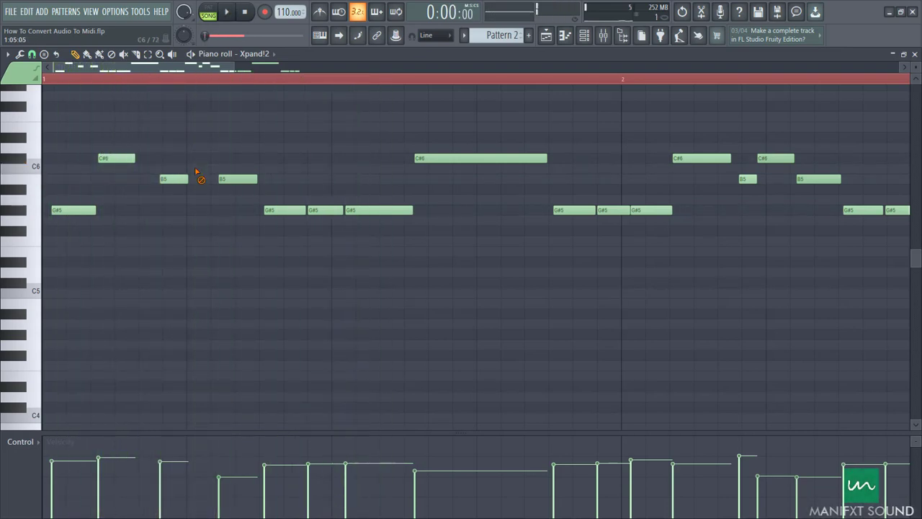
Delete the stray B5 and short C#6 notes, lengthen the remaining B5, and return to the playlist.
right_click(229, 178)
key("space")
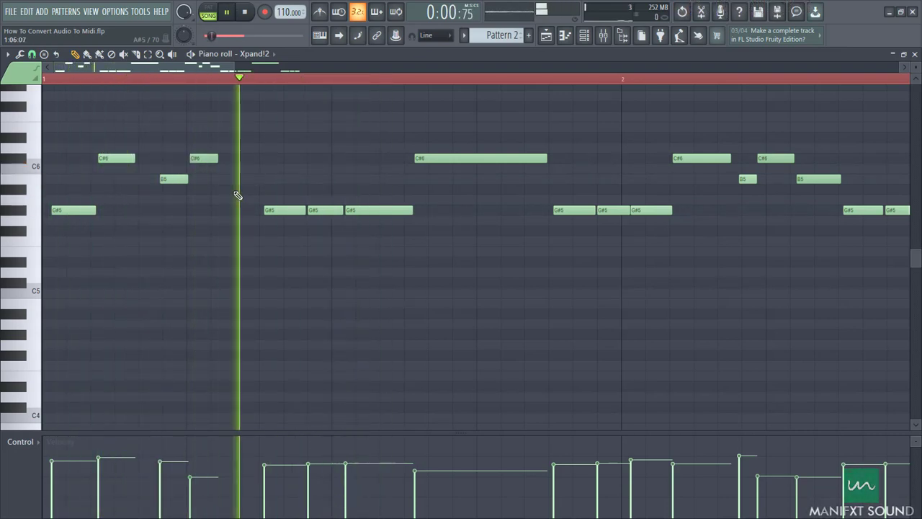
key("space")
key("space")
right_click(209, 157)
key("space")
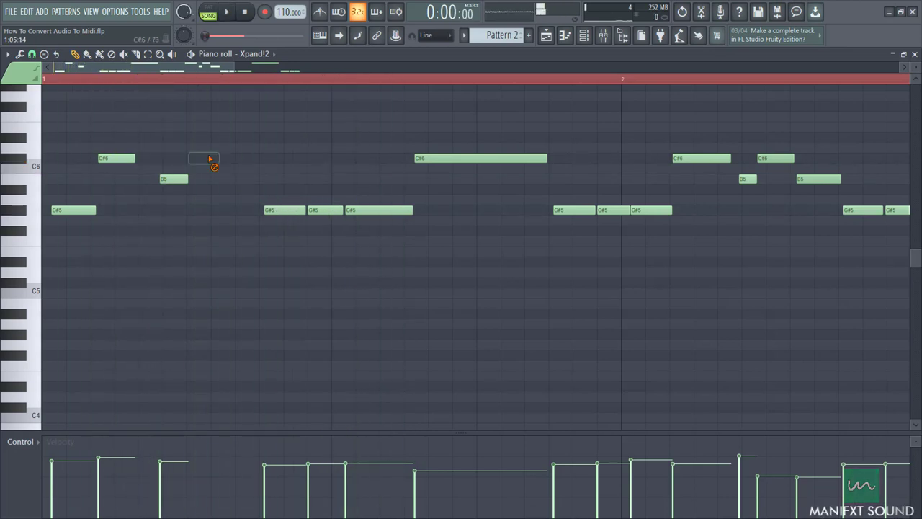
key("space")
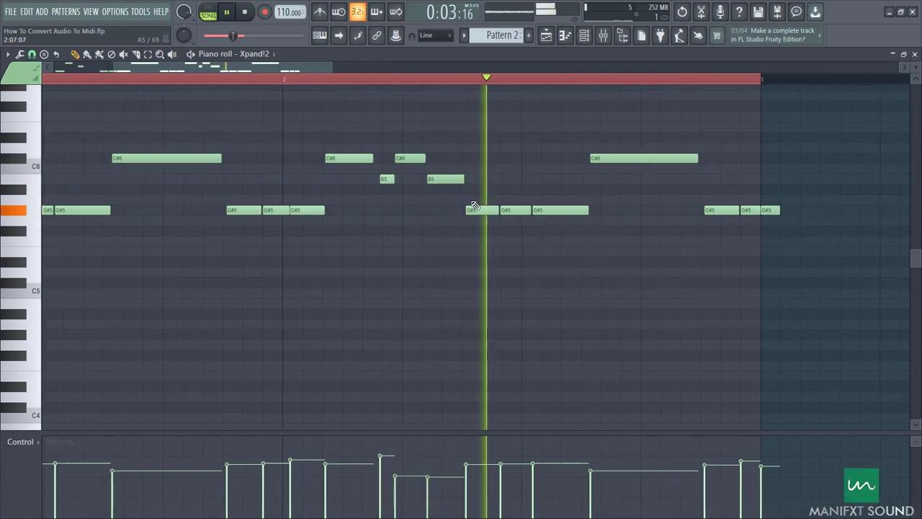
key("space")
key("space")
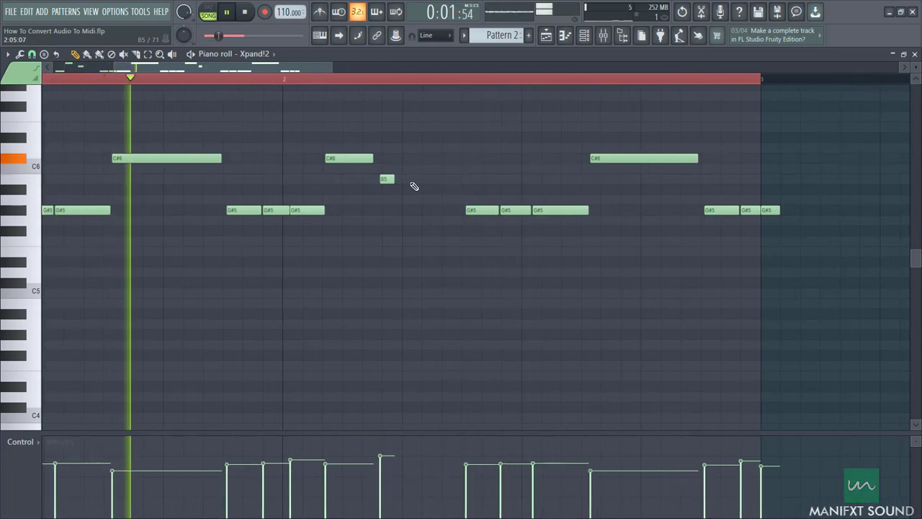
left_click_drag(392, 180, 409, 180)
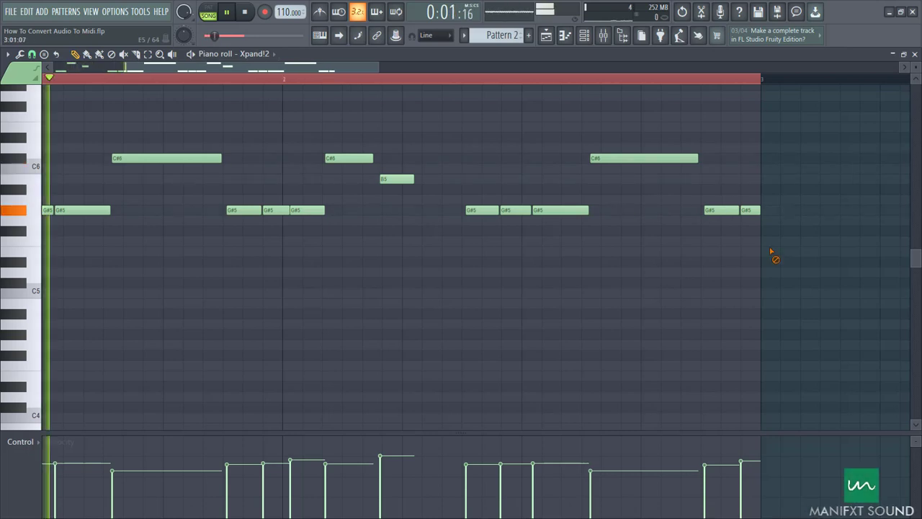
key("F7")
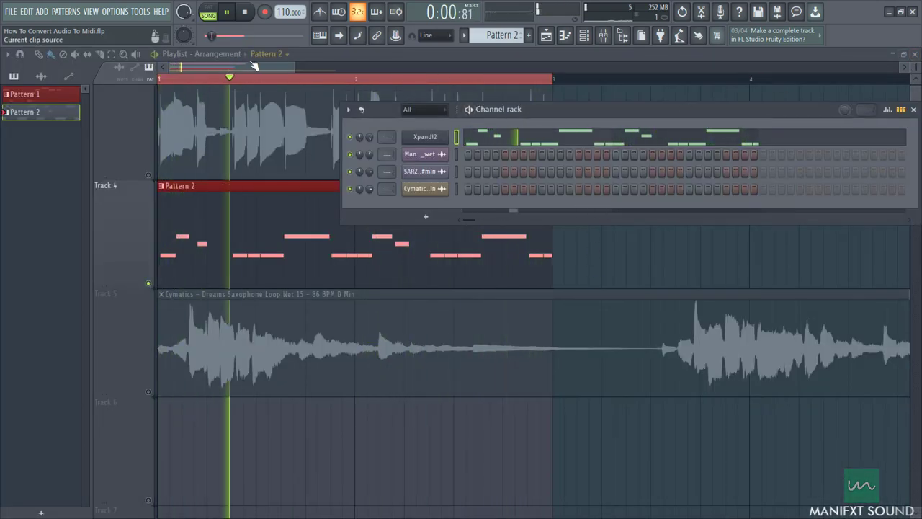
Close the channel rack and play Pattern 2 layered over the guitar audio on Track 3.
key("space")
key("F6")
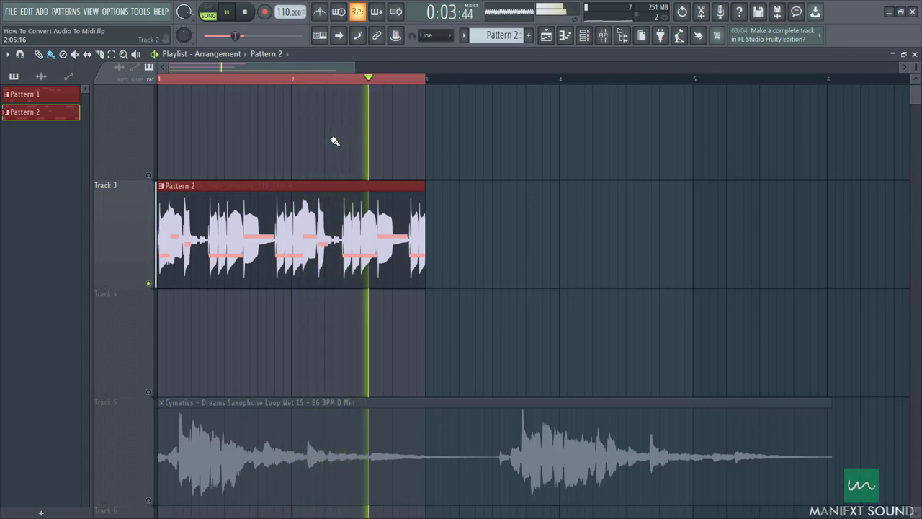
key("space")
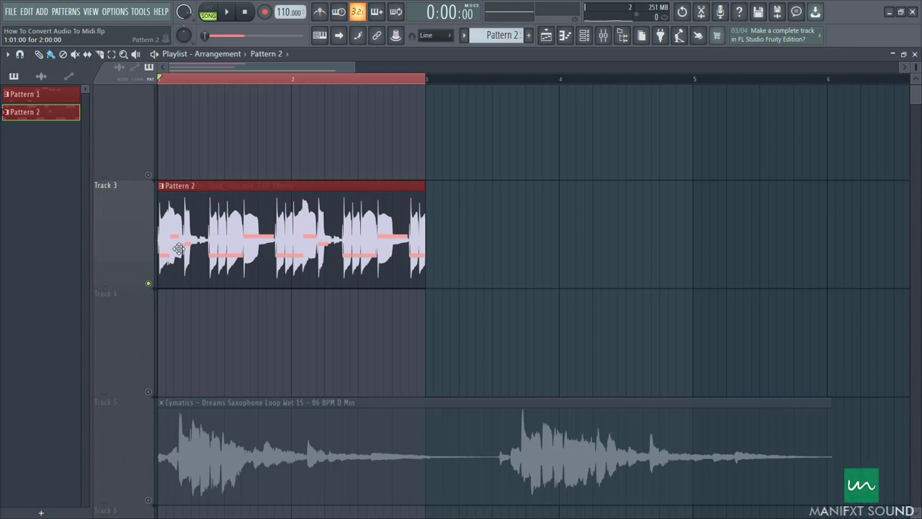
Unmute the saxophone audio on Track 5 and play it.
scroll(231, 317, "down", 2)
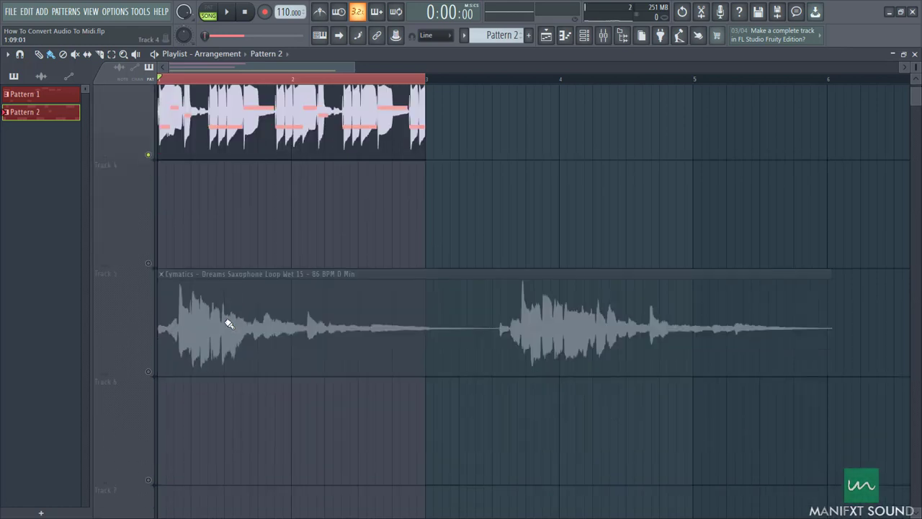
scroll(243, 243, "down", 3)
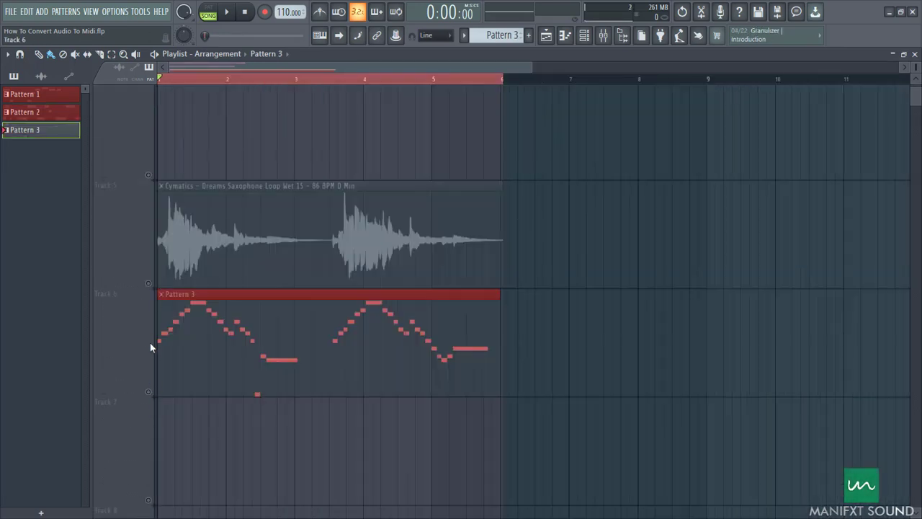
left_click(149, 283)
key("space")
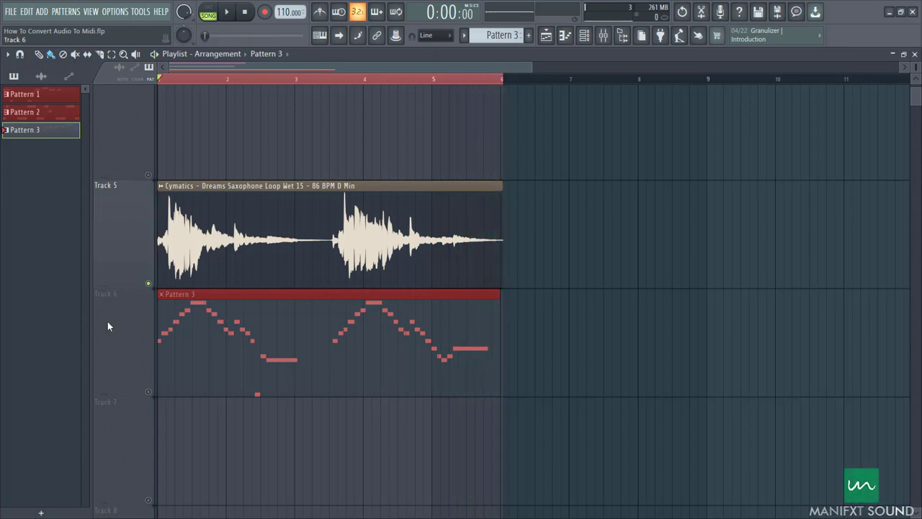
Solo Track 6 and play the Pattern 3 MIDI conversion on its own.
right_click(149, 392)
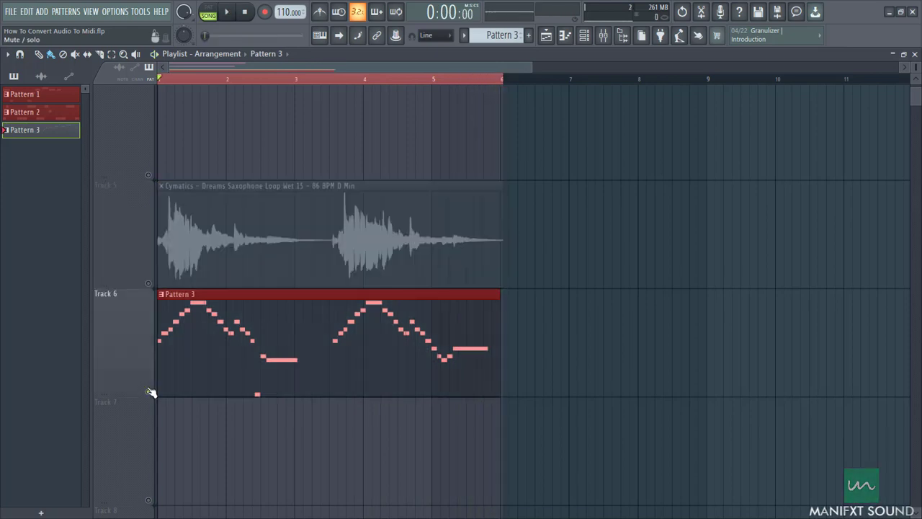
key("space")
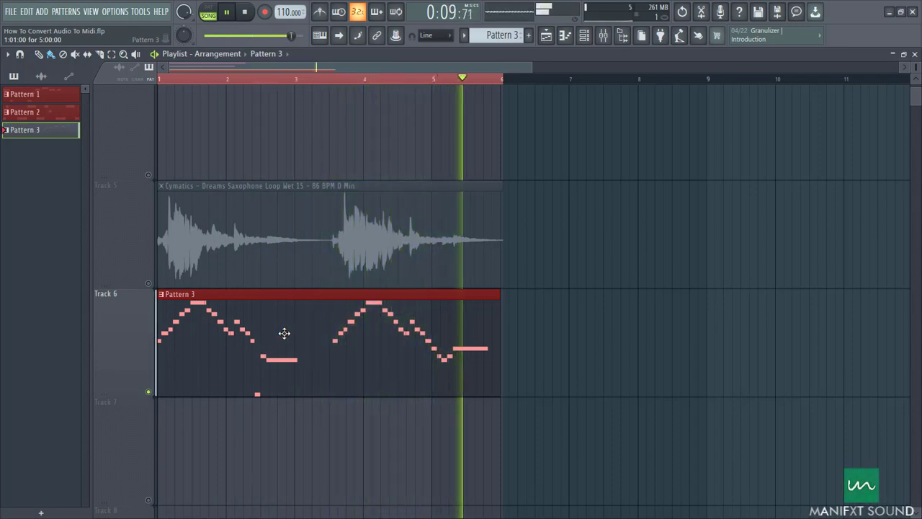
key("space")
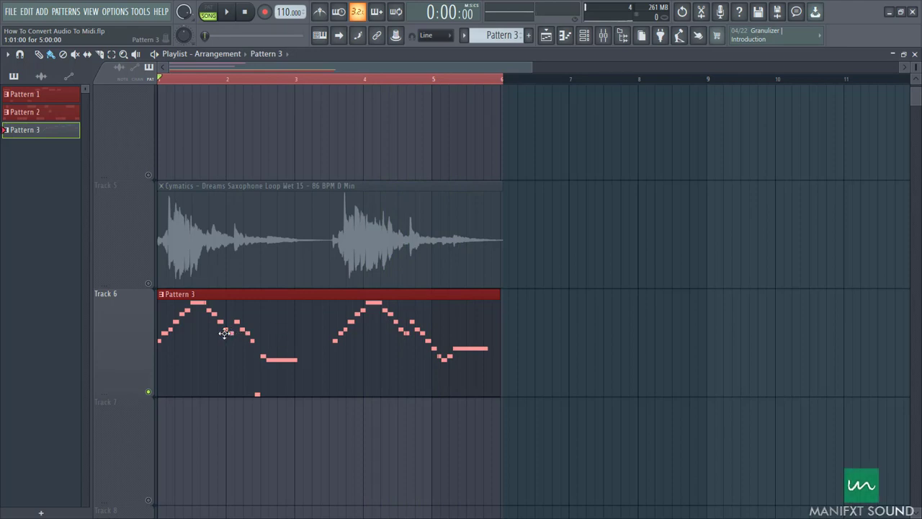
View Pattern 3's converted saxophone notes in the piano roll, then return to the playlist.
double_click(224, 333)
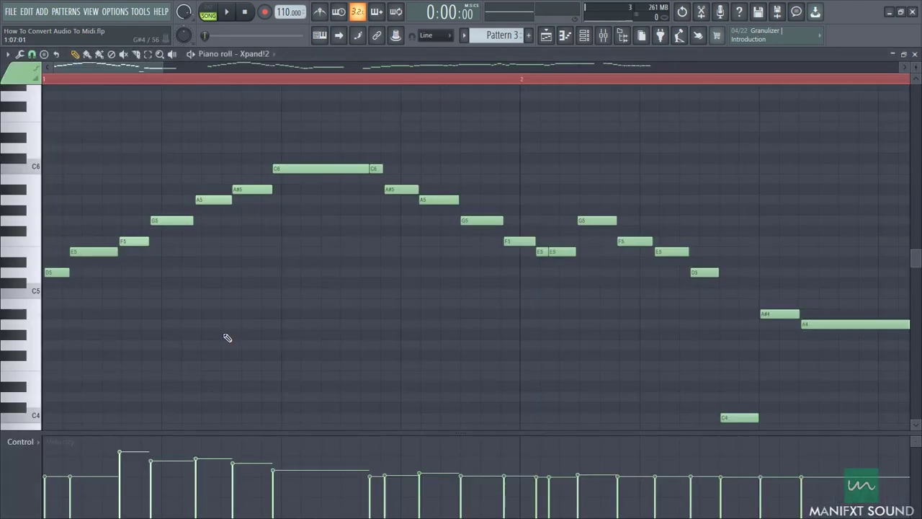
scroll(227, 303, "down", 2)
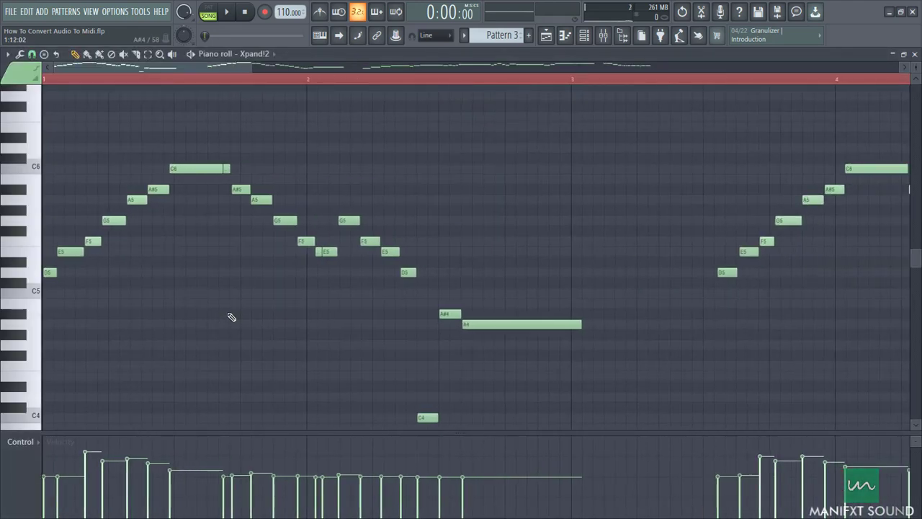
key("F5")
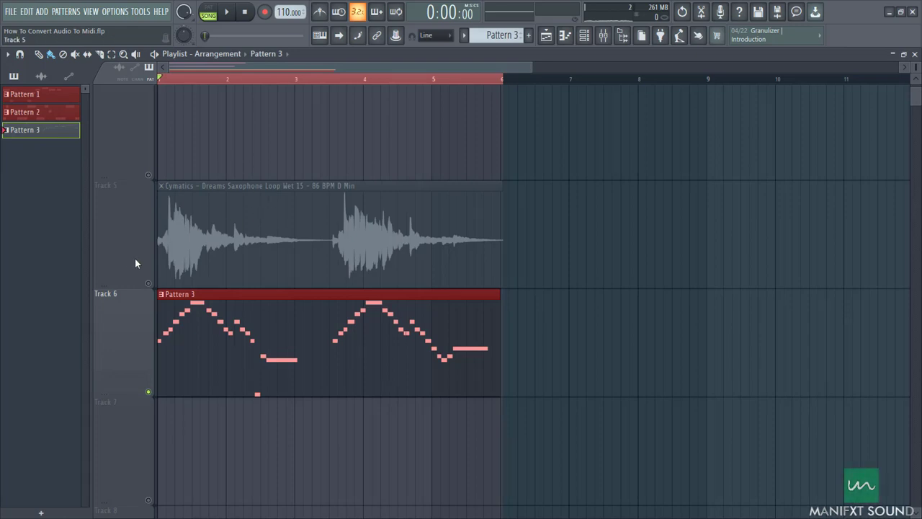
left_click(149, 283)
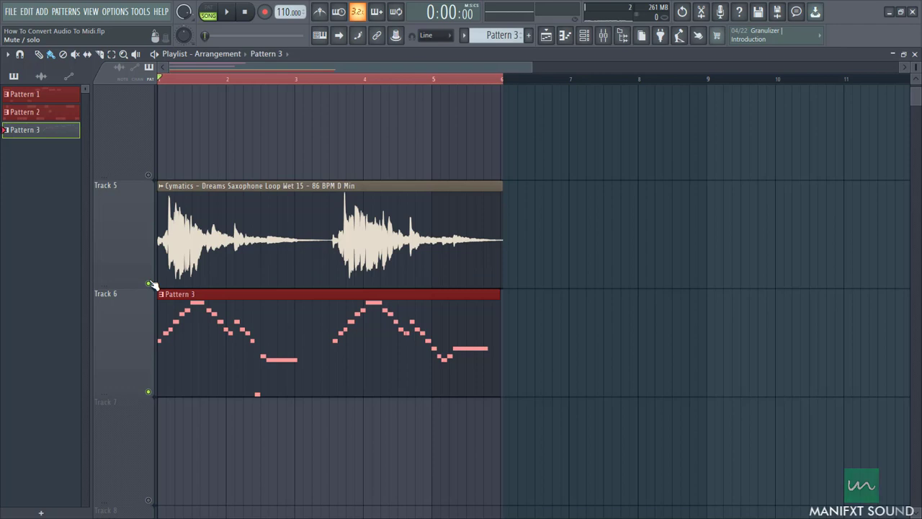
key("space")
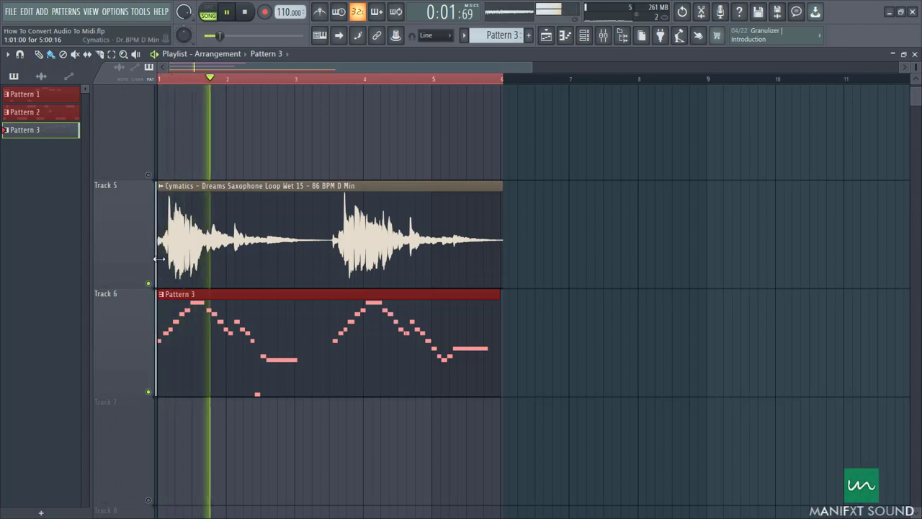
double_click(220, 240)
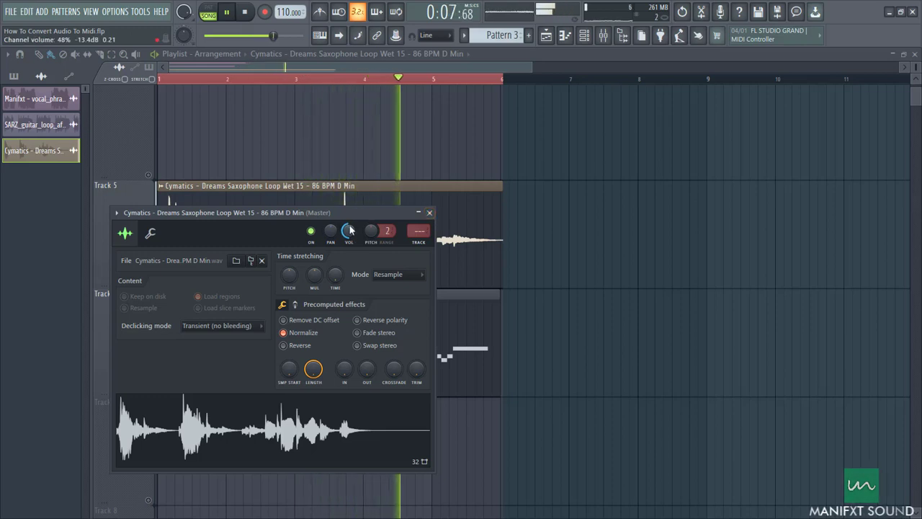
left_click(429, 212)
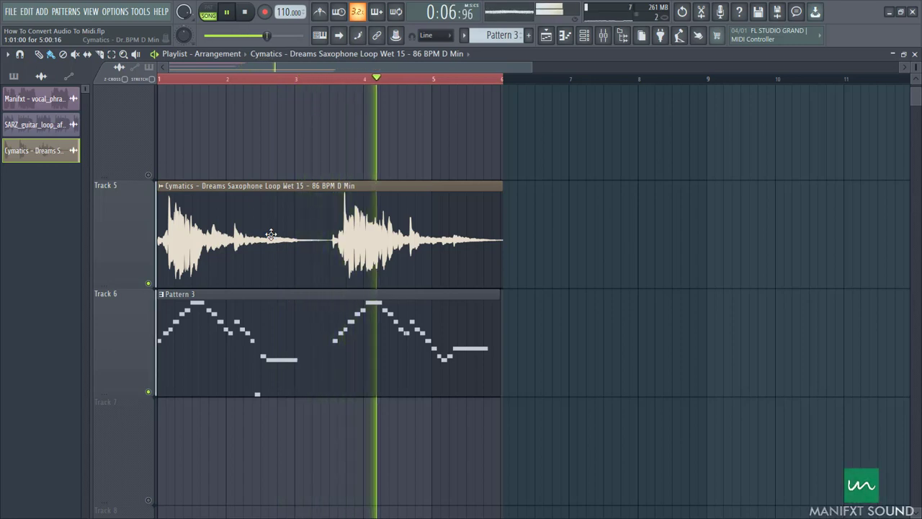
scroll(206, 221, "up", 2)
scroll(260, 216, "down", 2)
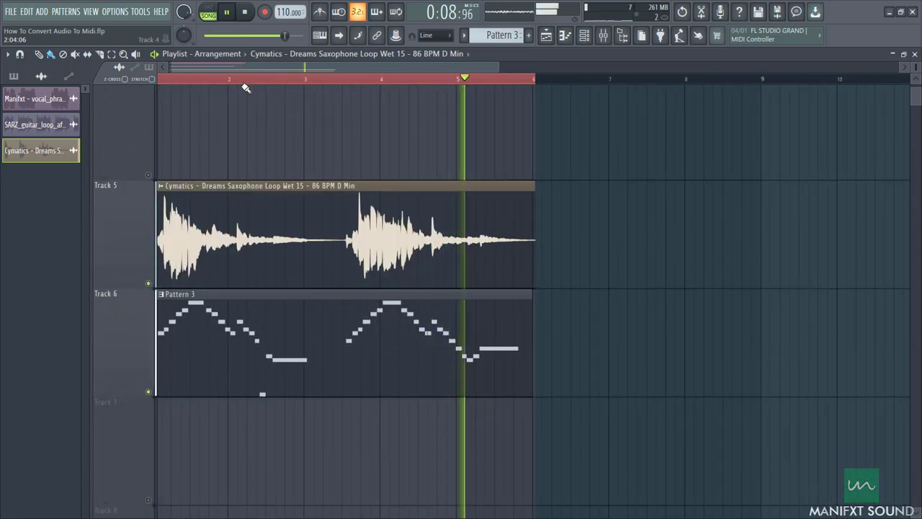
scroll(332, 311, "down", 1)
key("space")
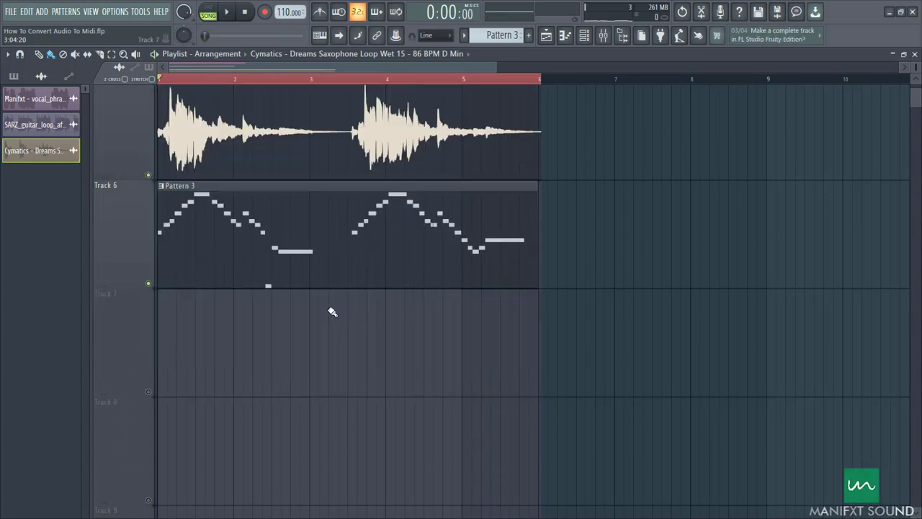
Solo the vocal track on Track 1 and play it with its converted notes.
scroll(276, 295, "up", 4)
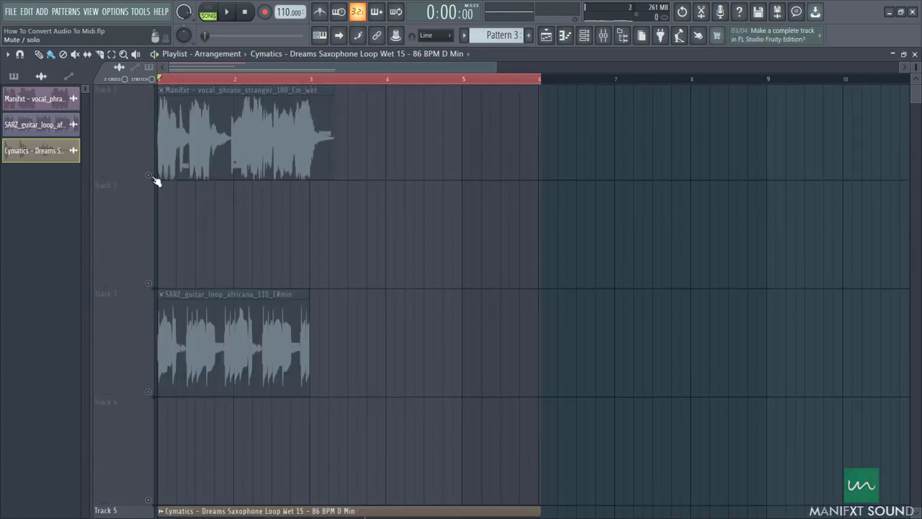
right_click(147, 162)
key("Escape")
right_click(149, 176)
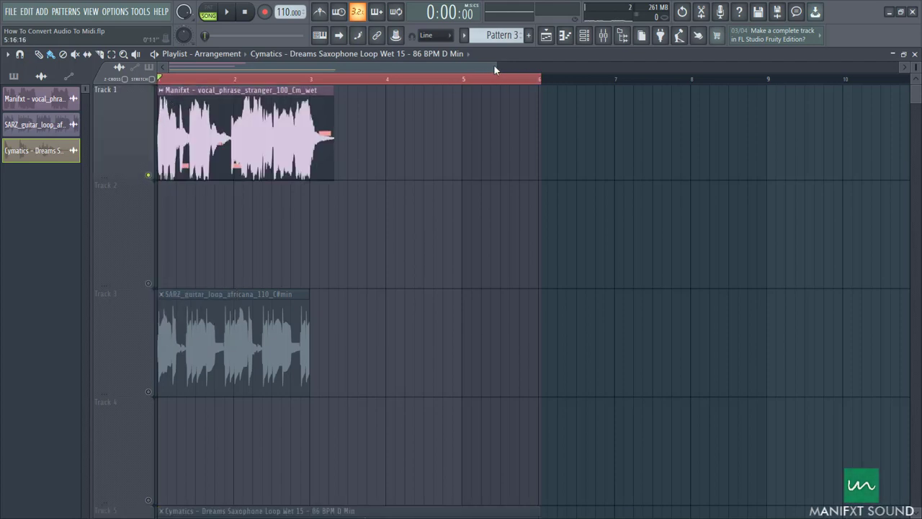
left_click_drag(494, 64, 331, 64)
key("space")
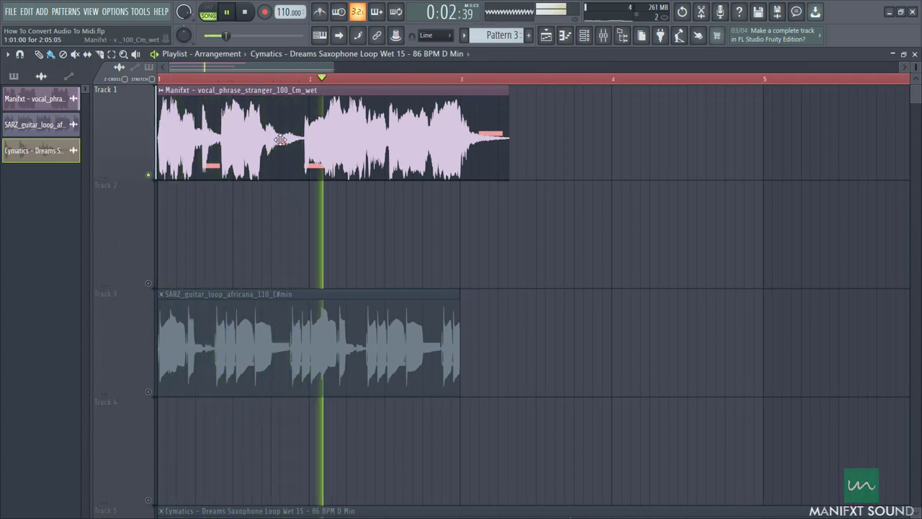
Solo the guitar track and play it with its converted notes.
scroll(217, 117, "up", 1)
scroll(217, 117, "up", 1)
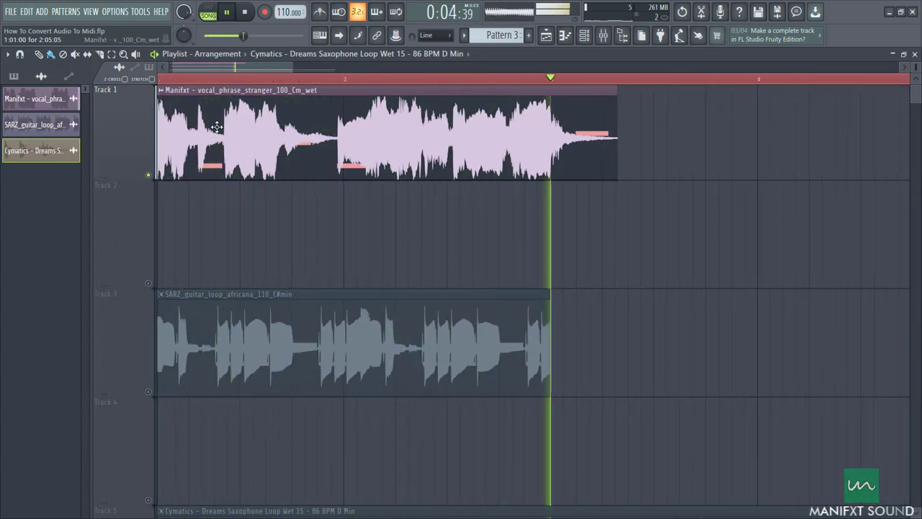
right_click(148, 392)
key("space")
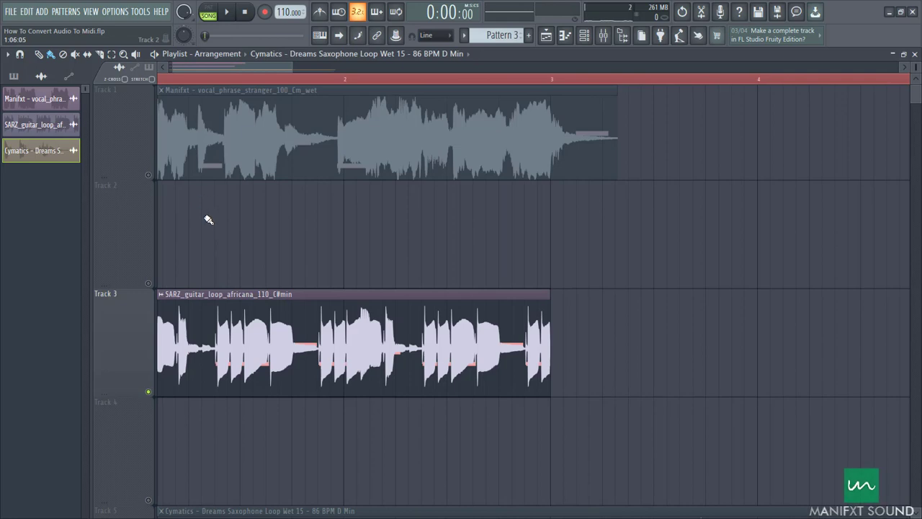
scroll(227, 264, "down", 2)
key("space")
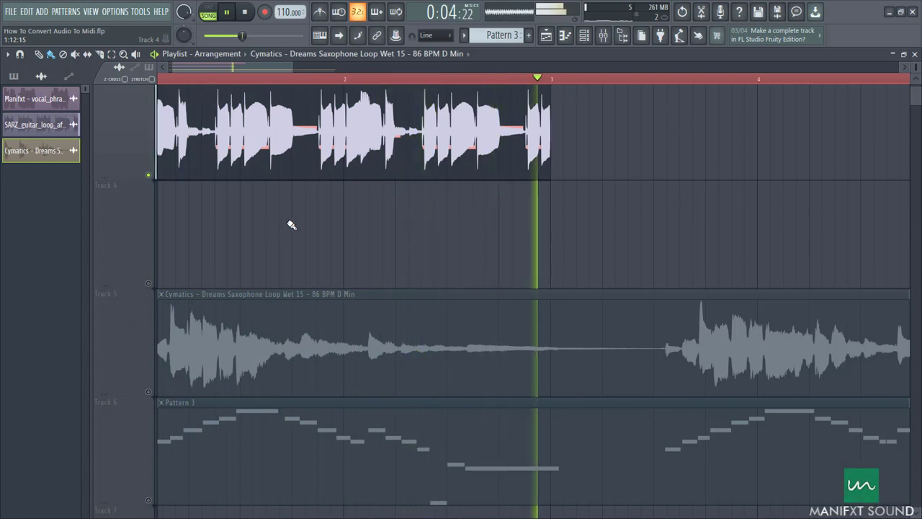
key("space")
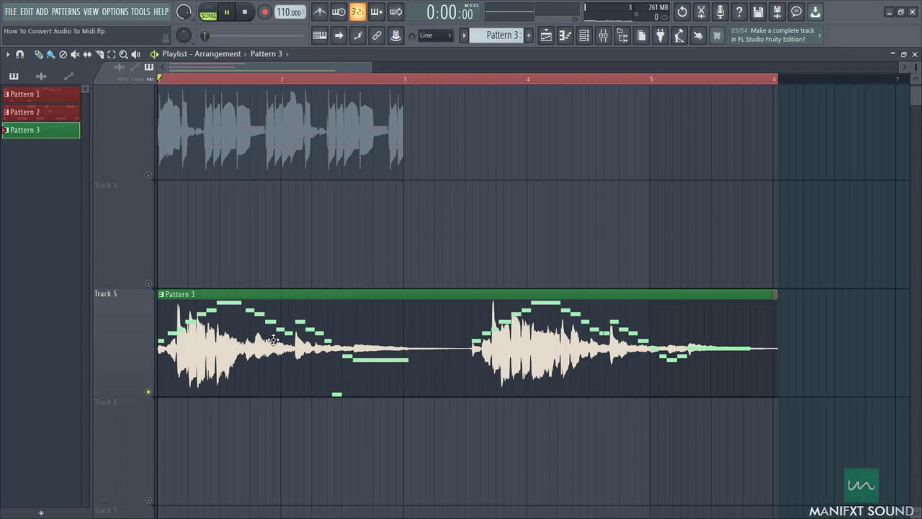
scroll(339, 325, "down", 1)
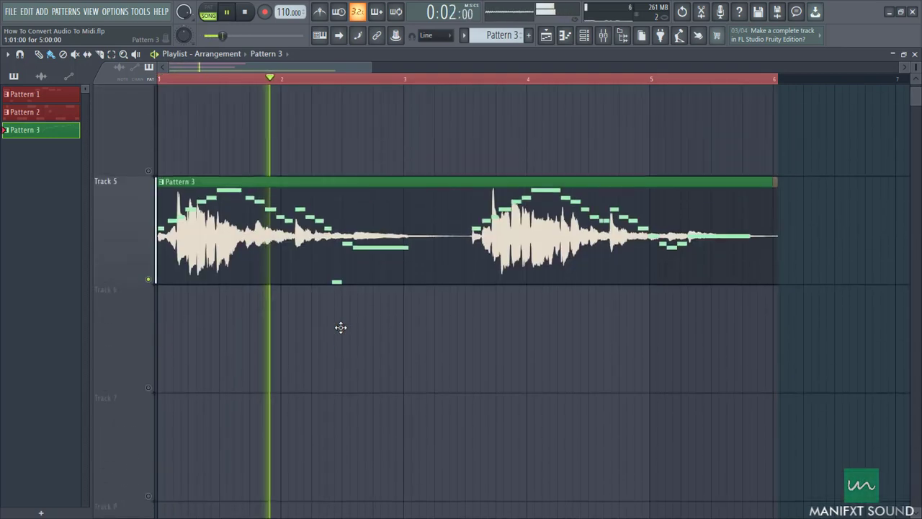